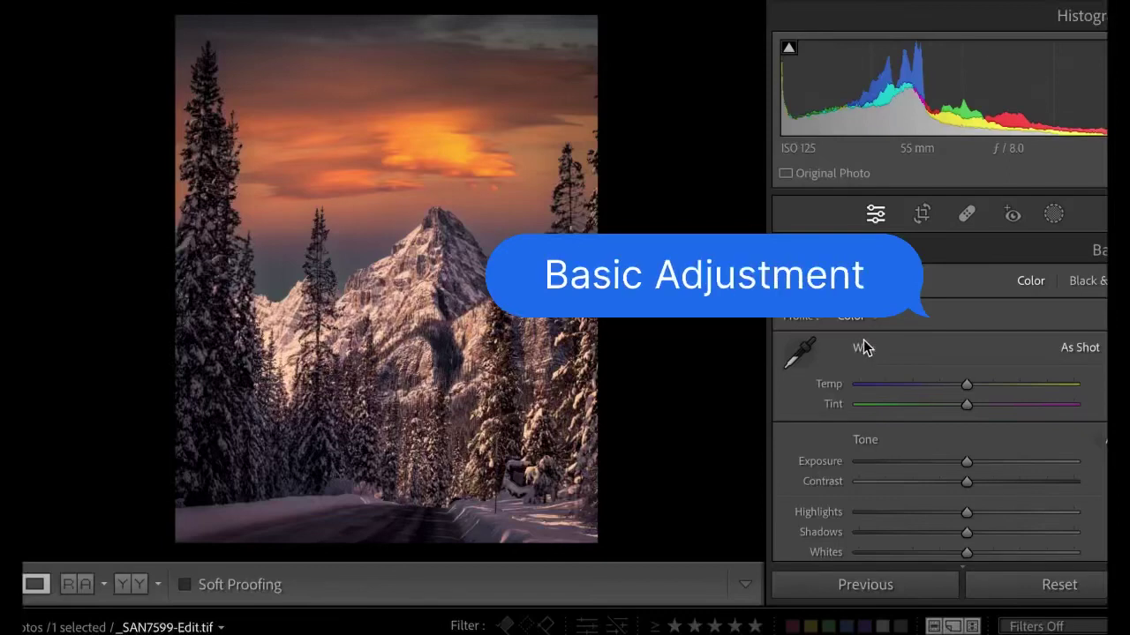
- In Basic, cool the temperature slightly, raise exposure, lower highlights and lift shadows
scroll(964, 353, down, 1)
drag(966, 334, 957, 335)
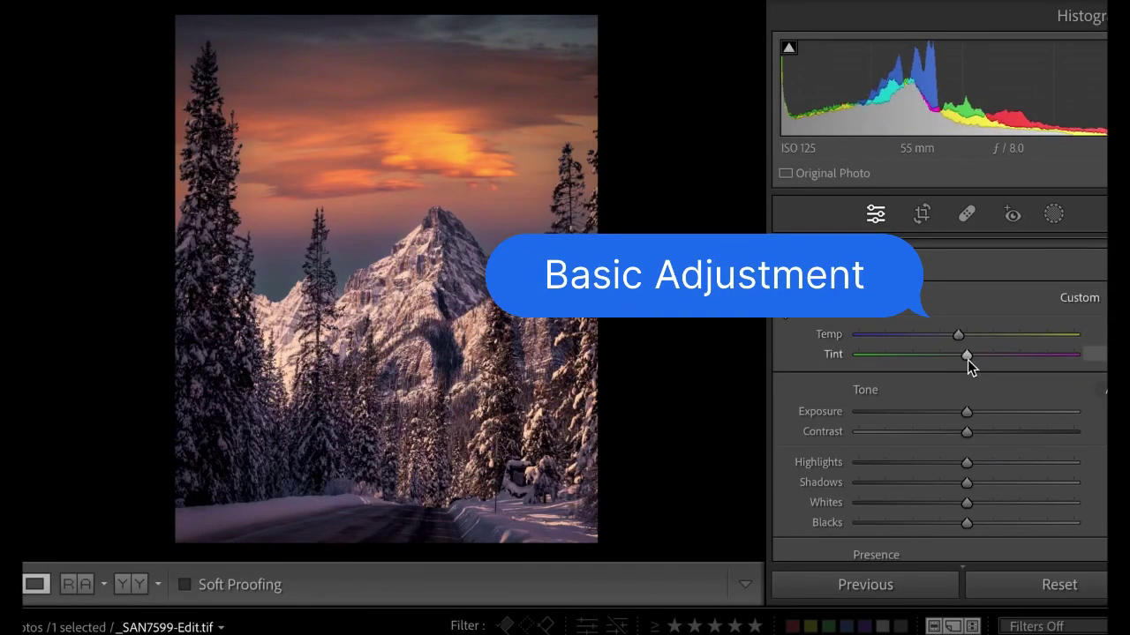
drag(966, 412, 971, 413)
mouse_move(966, 464)
mouse_down()
mouse_move(946, 467)
mouse_move(985, 486)
mouse_move(962, 524)
mouse_move(974, 503)
mouse_up()
- Lower the Tone Curve highlights region, leaving Lights +6, Darks +19 and Shadows -8
scroll(946, 524, down, 5)
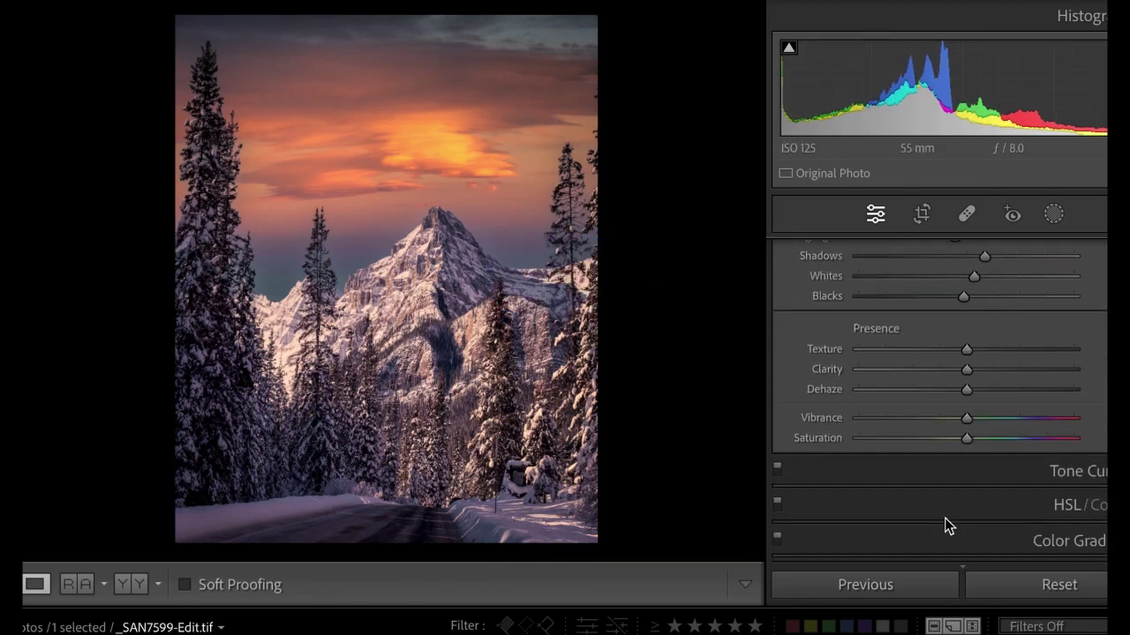
click(957, 468)
scroll(943, 441, up, 4)
scroll(968, 536, up, 1)
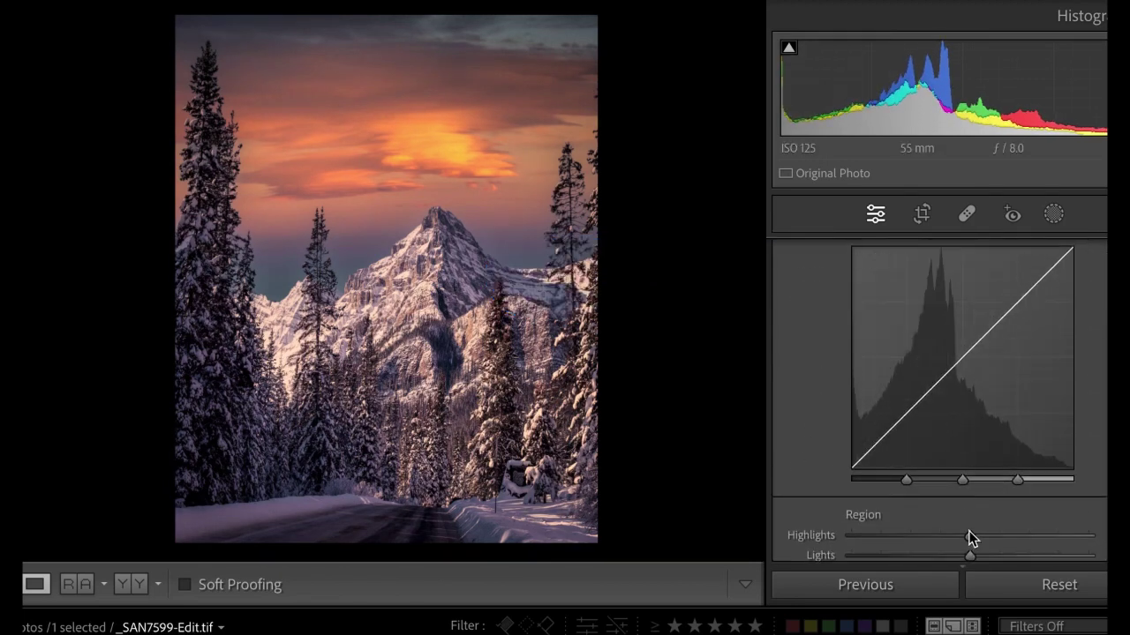
scroll(970, 512, down, 2)
mouse_move(969, 510)
mouse_down()
mouse_move(959, 509)
mouse_move(992, 550)
mouse_move(962, 552)
mouse_move(985, 527)
mouse_up()
scroll(999, 553, down, 1)
scroll(909, 481, up, 2)
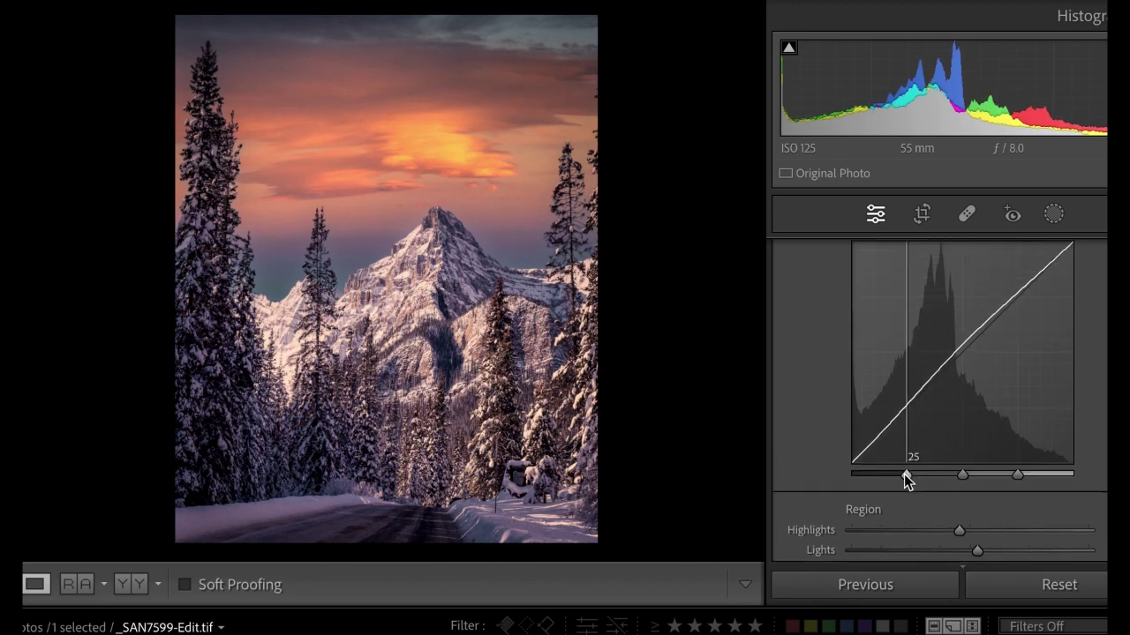
scroll(904, 472, up, 1)
scroll(953, 470, down, 6)
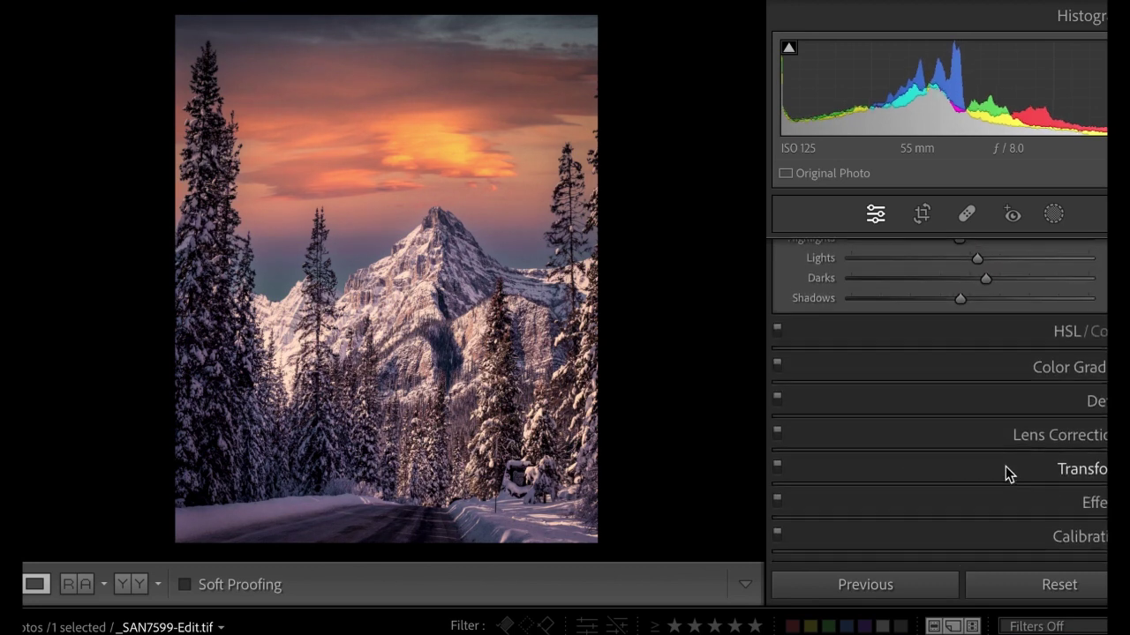
- In HSL/Color, cut Yellow and Blue saturation, raise Orange, and brighten Orange and Yellow luminance
click(1084, 333)
scroll(921, 474, up, 3)
mouse_move(972, 413)
mouse_down()
mouse_move(959, 417)
mouse_move(961, 393)
mouse_move(995, 397)
mouse_move(984, 398)
mouse_up()
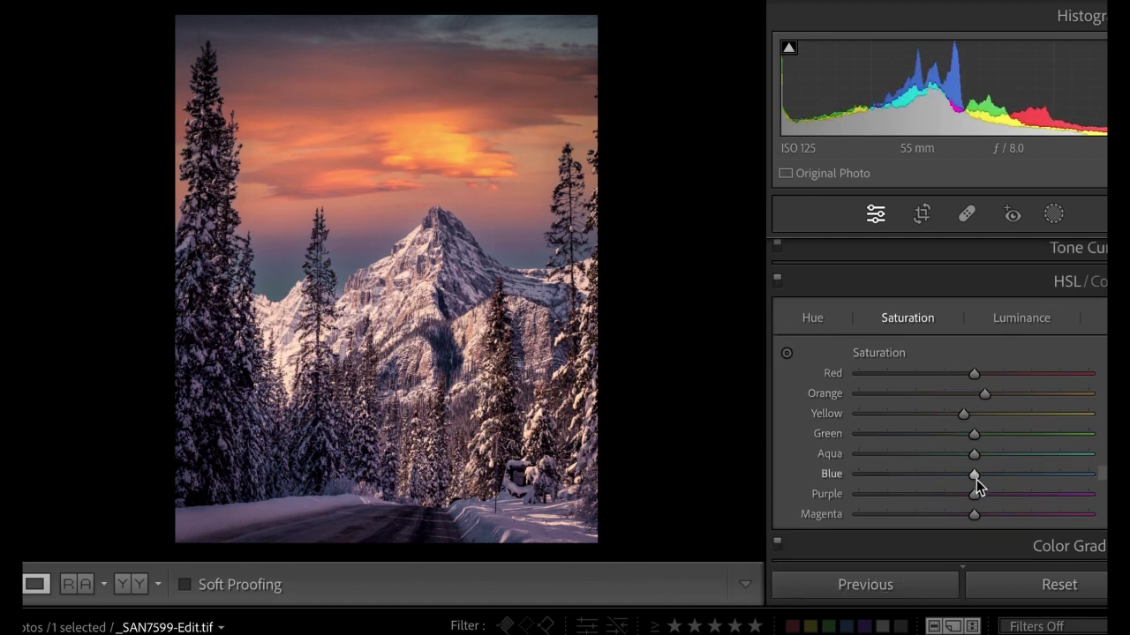
mouse_move(974, 474)
mouse_down()
mouse_move(949, 482)
mouse_move(985, 477)
mouse_move(946, 478)
mouse_move(935, 491)
mouse_up()
click(1021, 317)
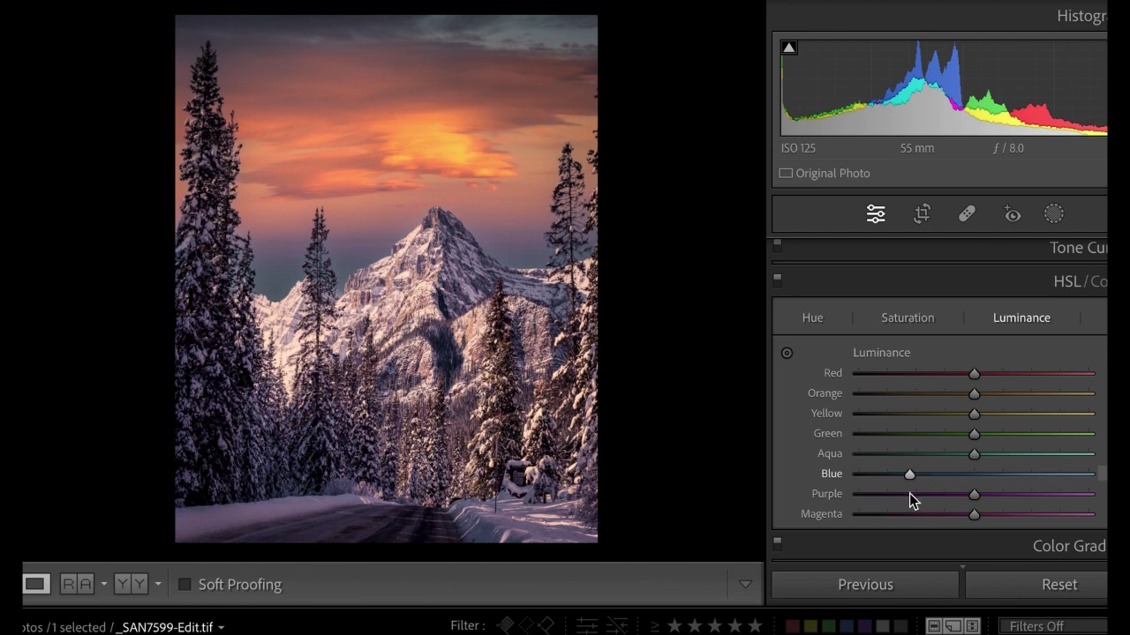
mouse_move(974, 393)
mouse_down()
mouse_move(985, 395)
mouse_move(987, 418)
mouse_up()
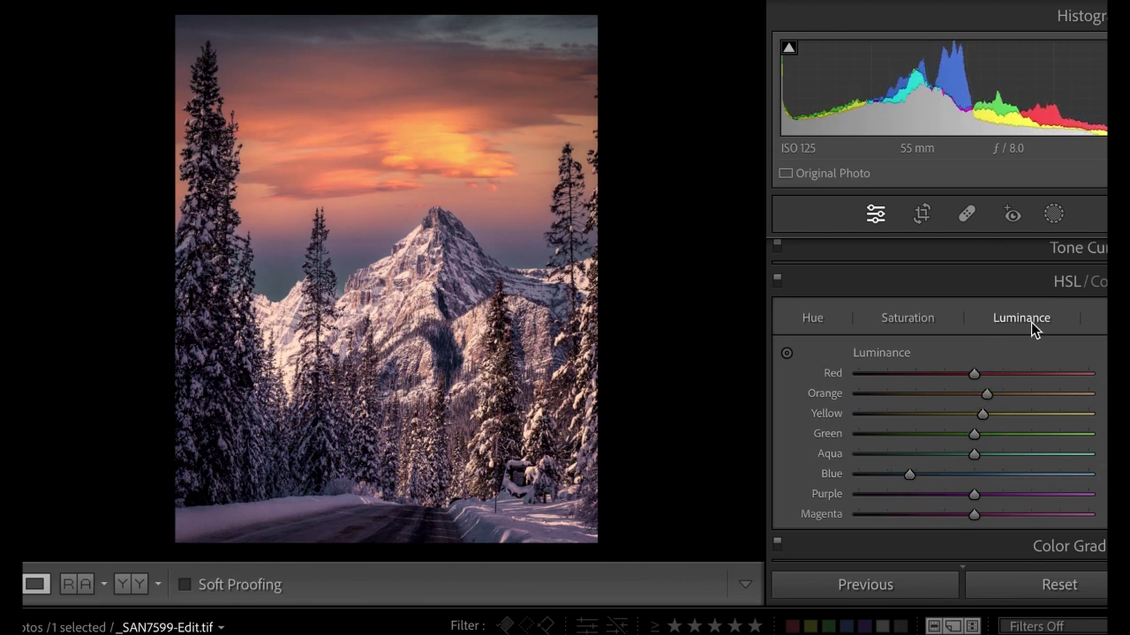
- Send the photo via Edit In to Adobe Photoshop 2023 and confirm Edit
click(1061, 290)
right_click(411, 300)
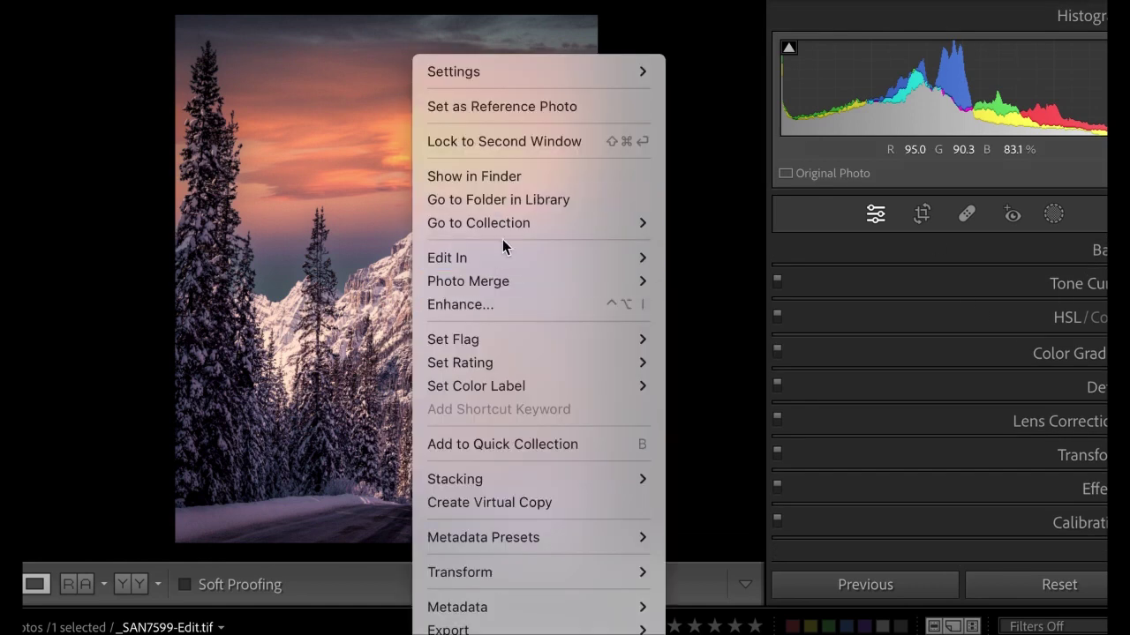
click(687, 259)
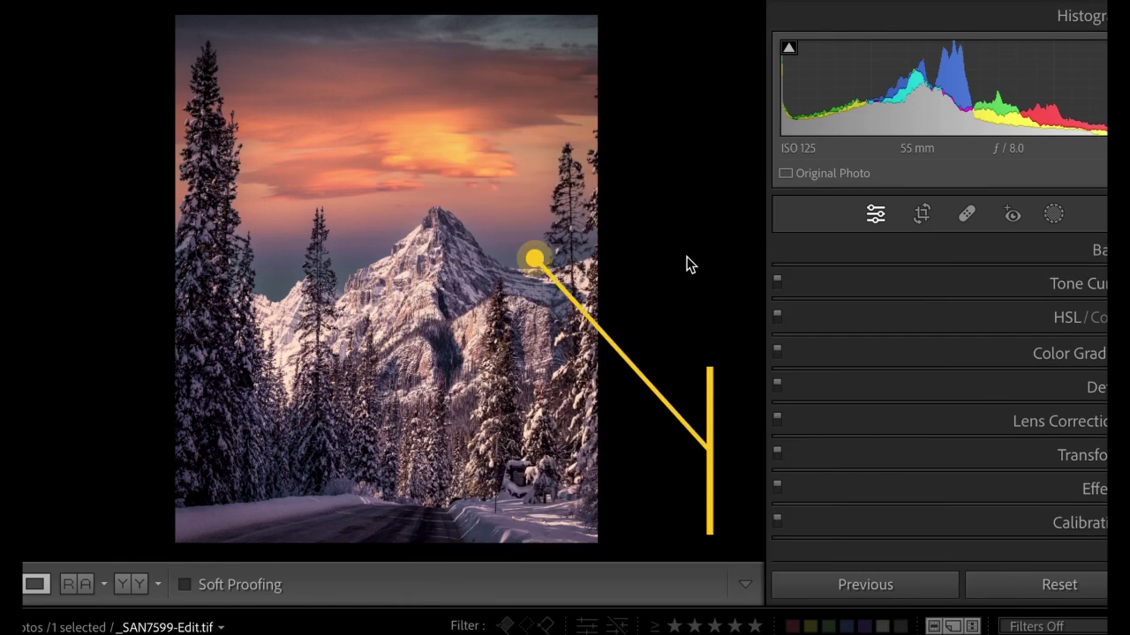
click(530, 355)
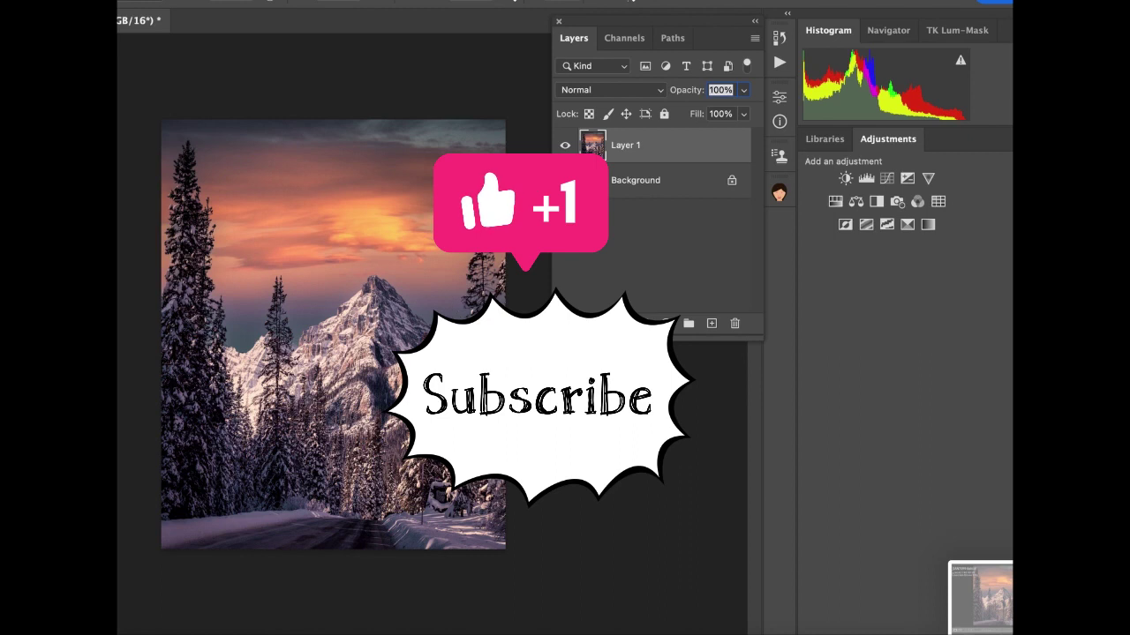
- Free-transform Layer 1 and stretch its top edge upward
key(ctrl+t)
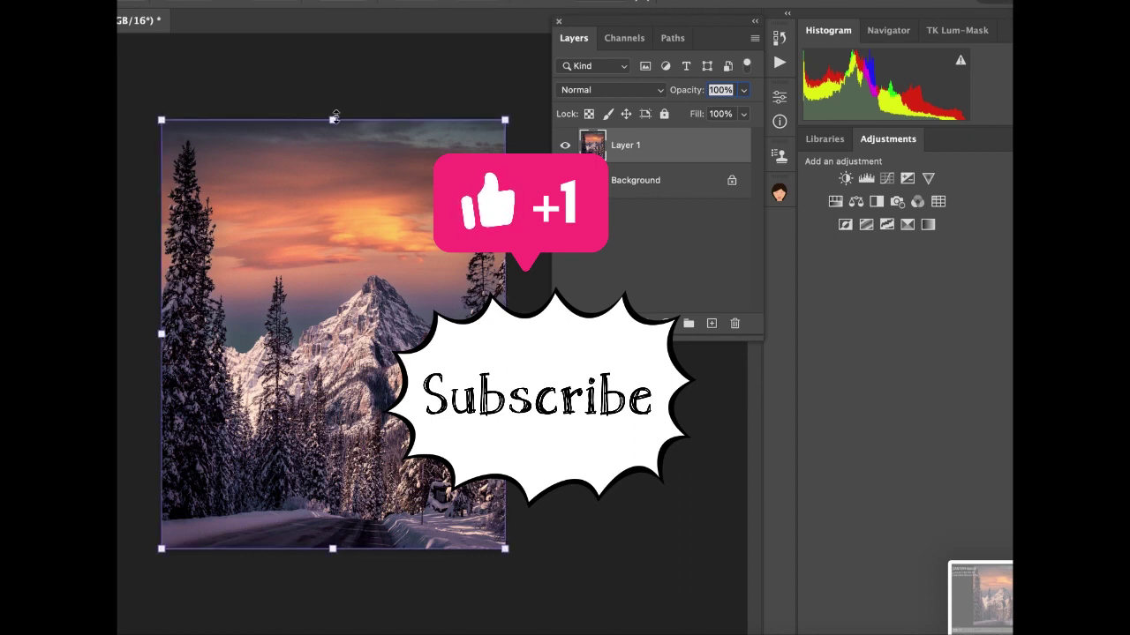
drag(332, 119, 335, 97)
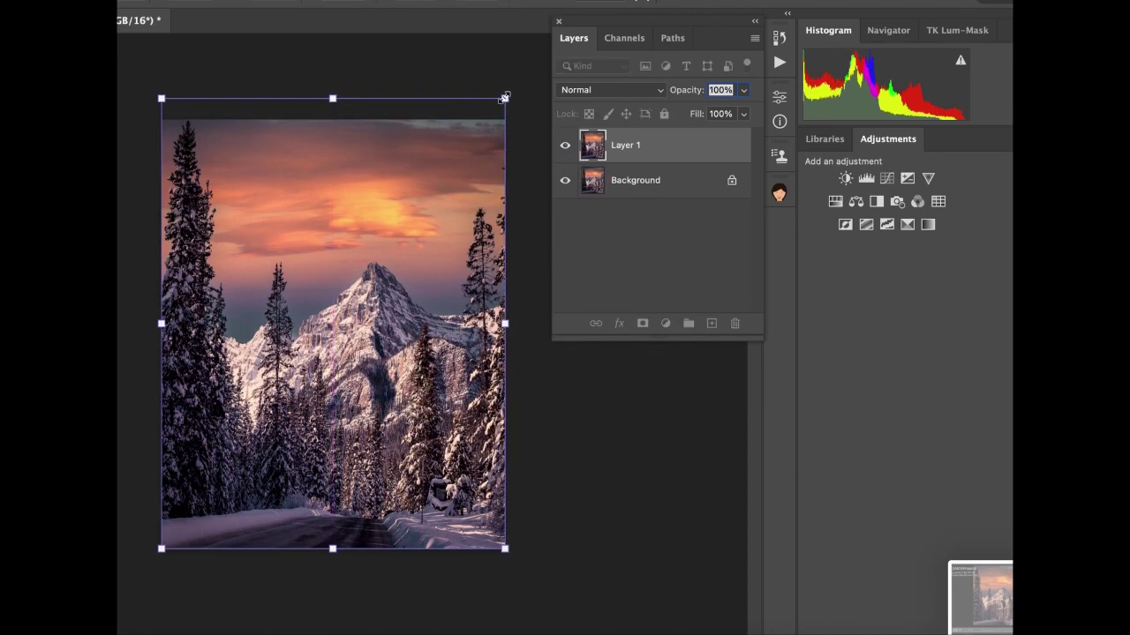
mouse_move(504, 104)
mouse_down()
mouse_move(505, 90)
mouse_move(504, 101)
mouse_up()
- Skew Layer 1's top corners outward to straighten the leaning trees
right_click(303, 151)
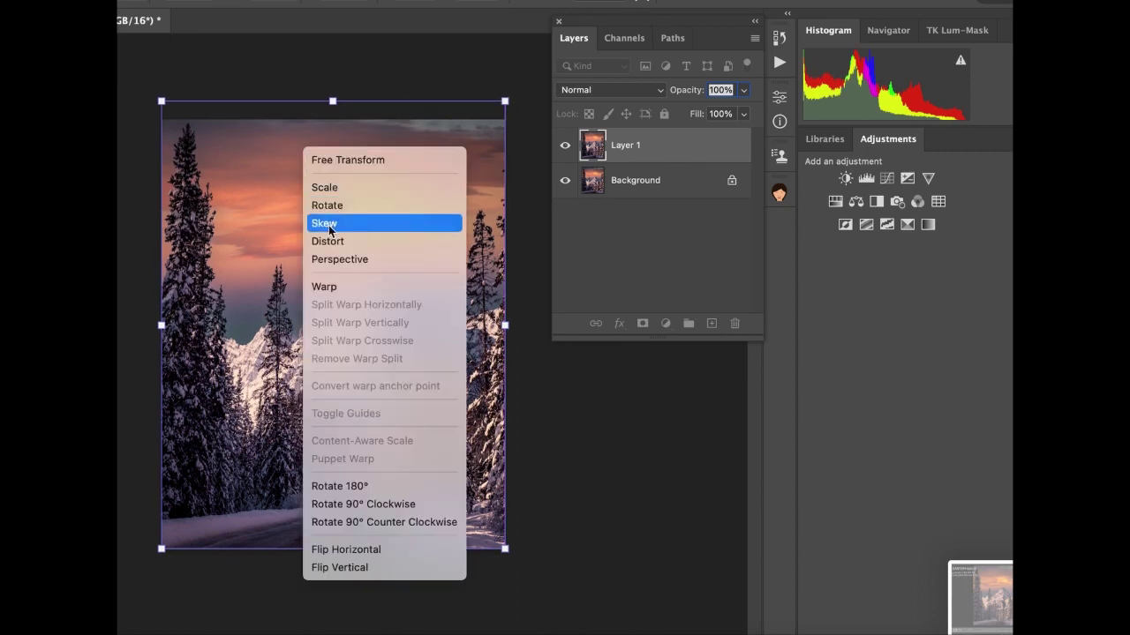
click(159, 104)
drag(159, 104, 162, 118)
drag(505, 102, 527, 91)
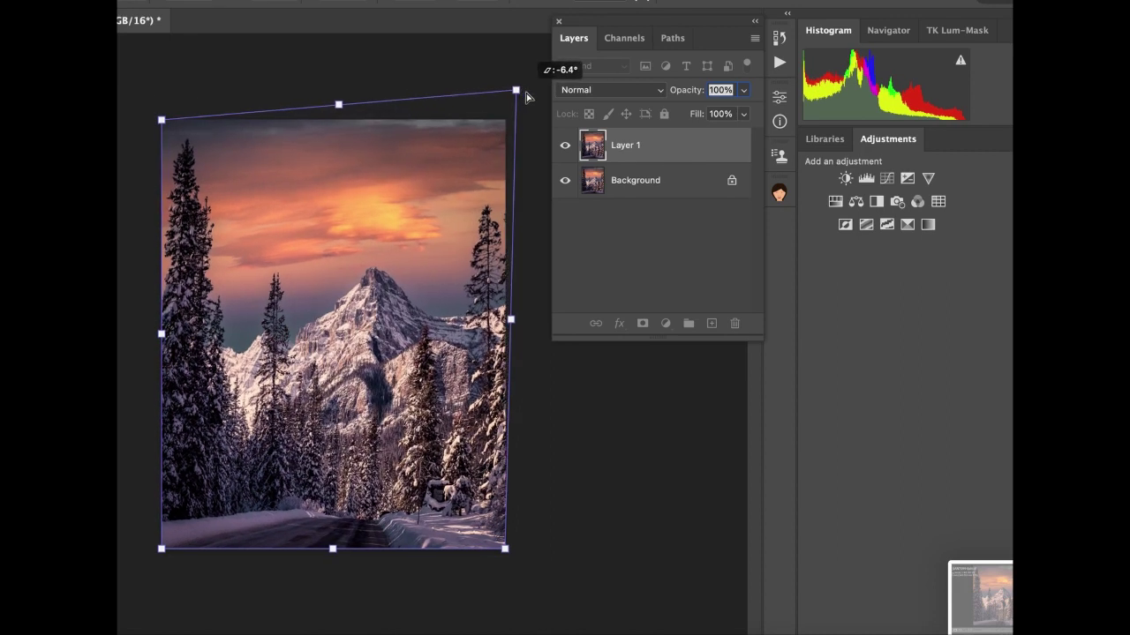
drag(162, 119, 148, 103)
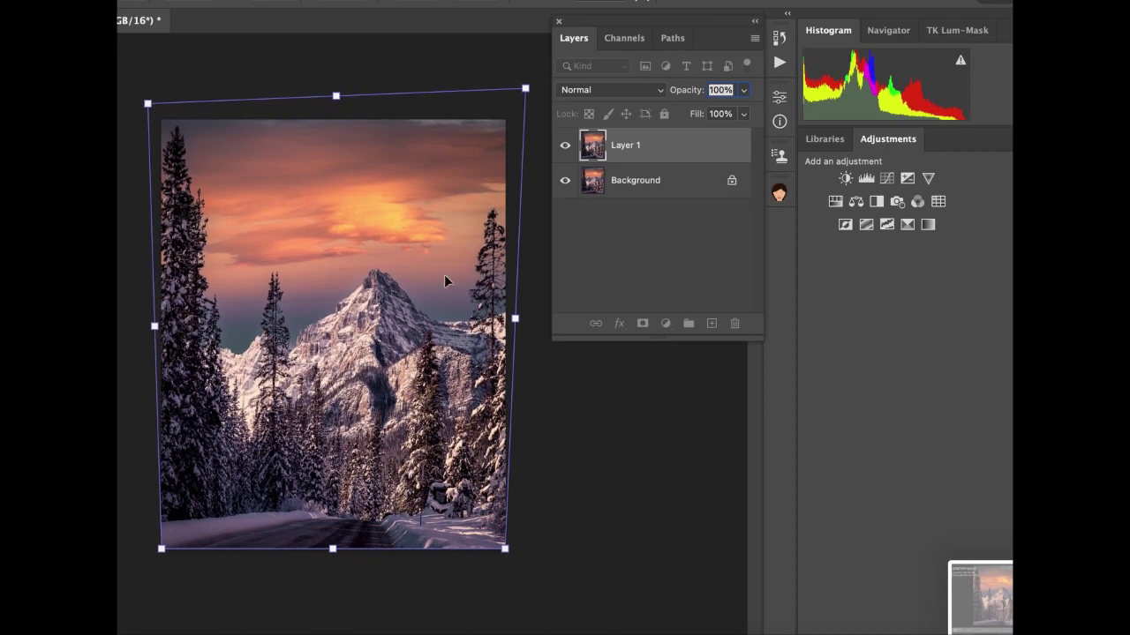
drag(524, 91, 517, 89)
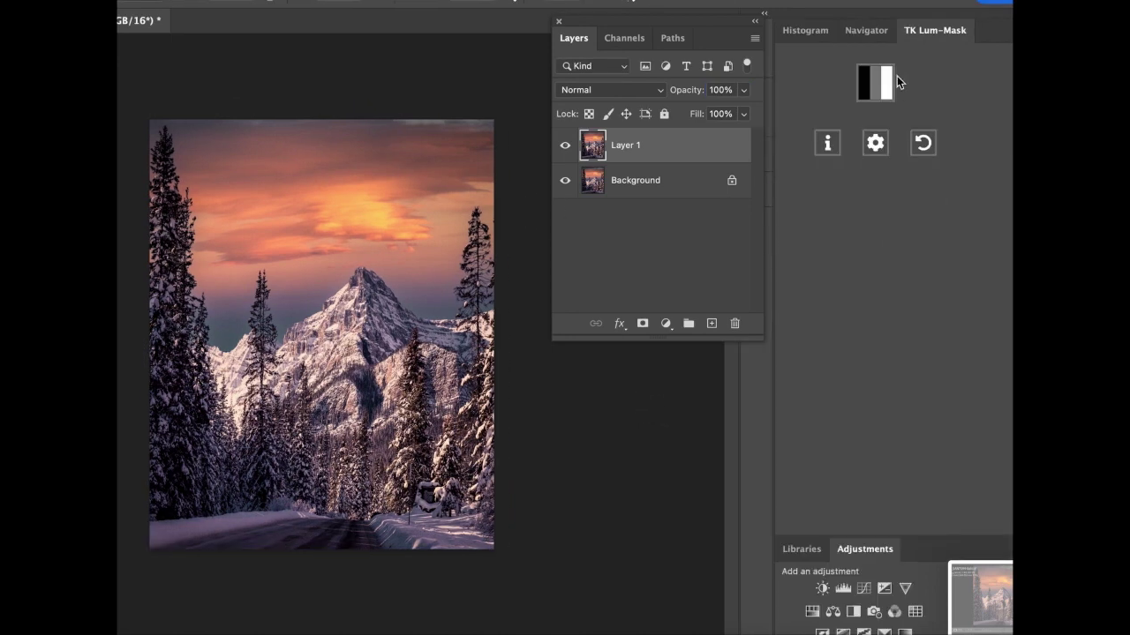
- Create a luminosity-masked Levels 1 with white input 165 and midtones 1.46, then group it
click(896, 82)
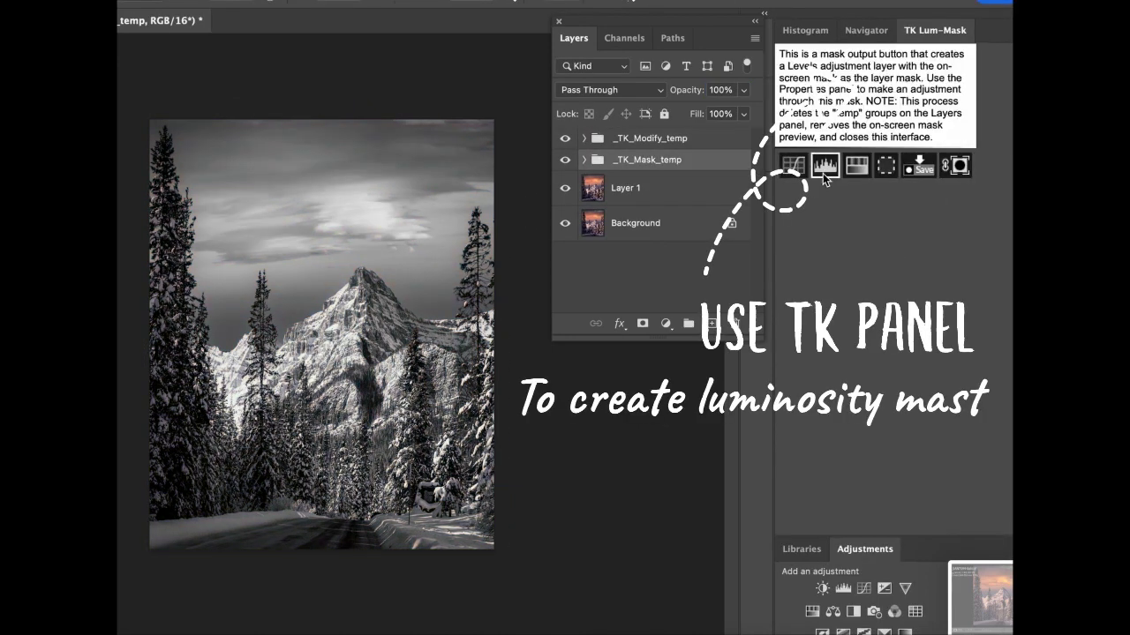
click(824, 173)
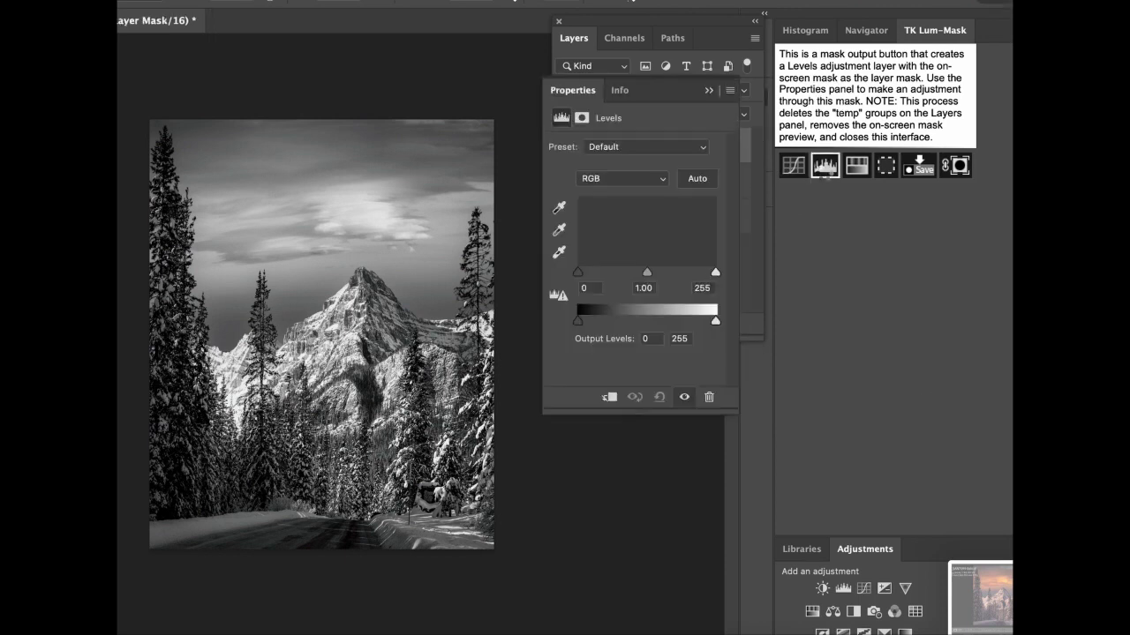
drag(714, 273, 693, 273)
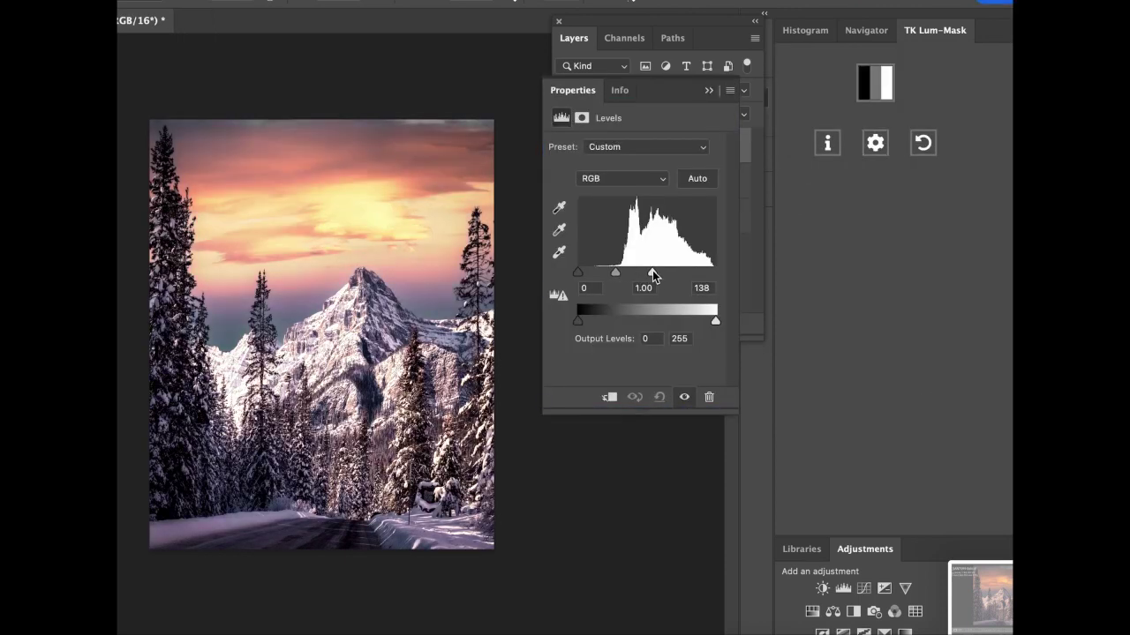
drag(689, 273, 610, 274)
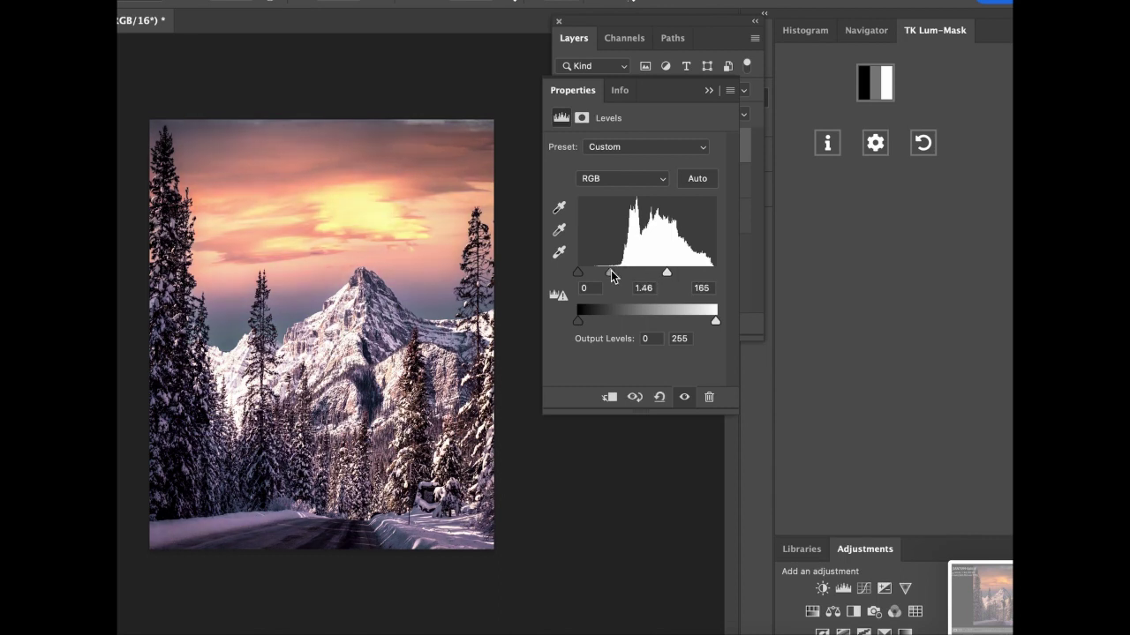
click(708, 90)
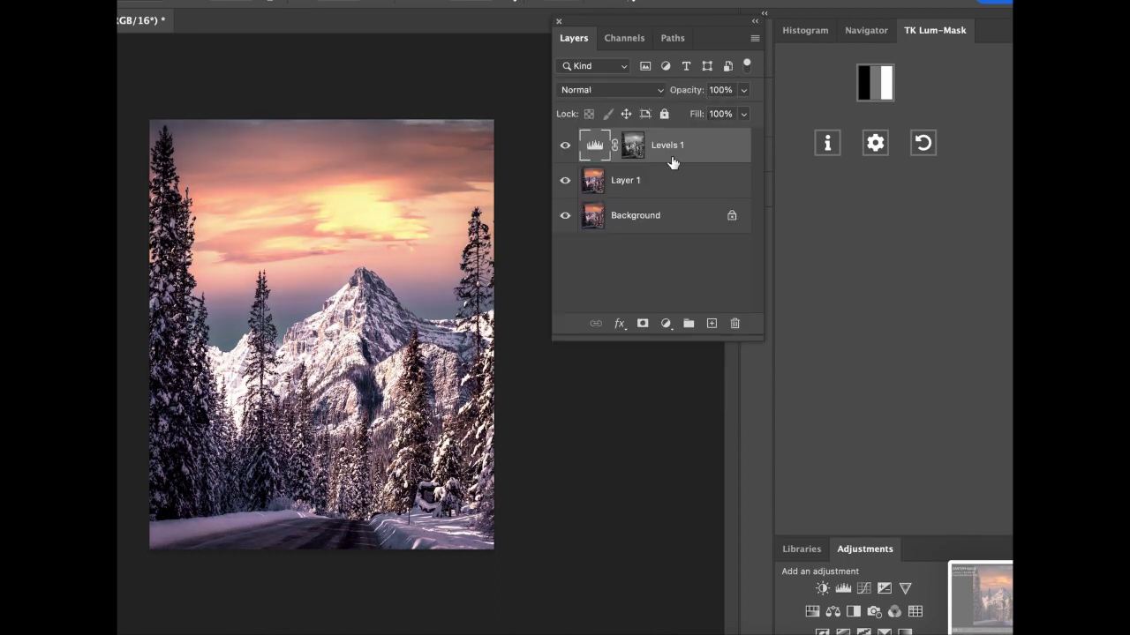
key(ctrl+g)
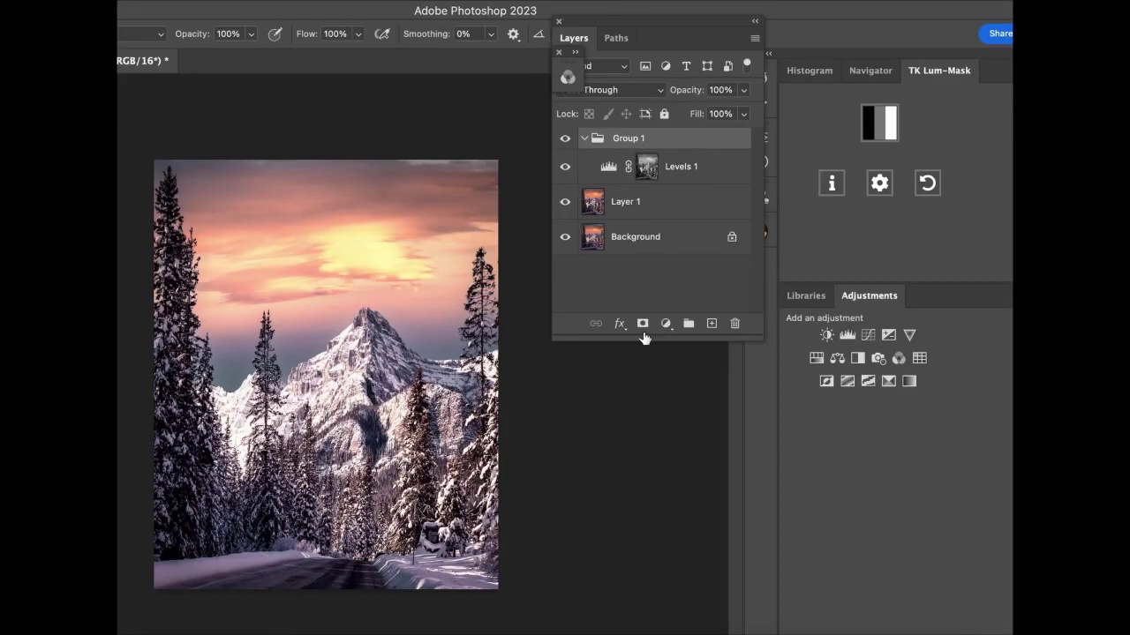
- Give Group 1 an inverted black mask and paint white over the road, snowbank and mountain peak
click(642, 325)
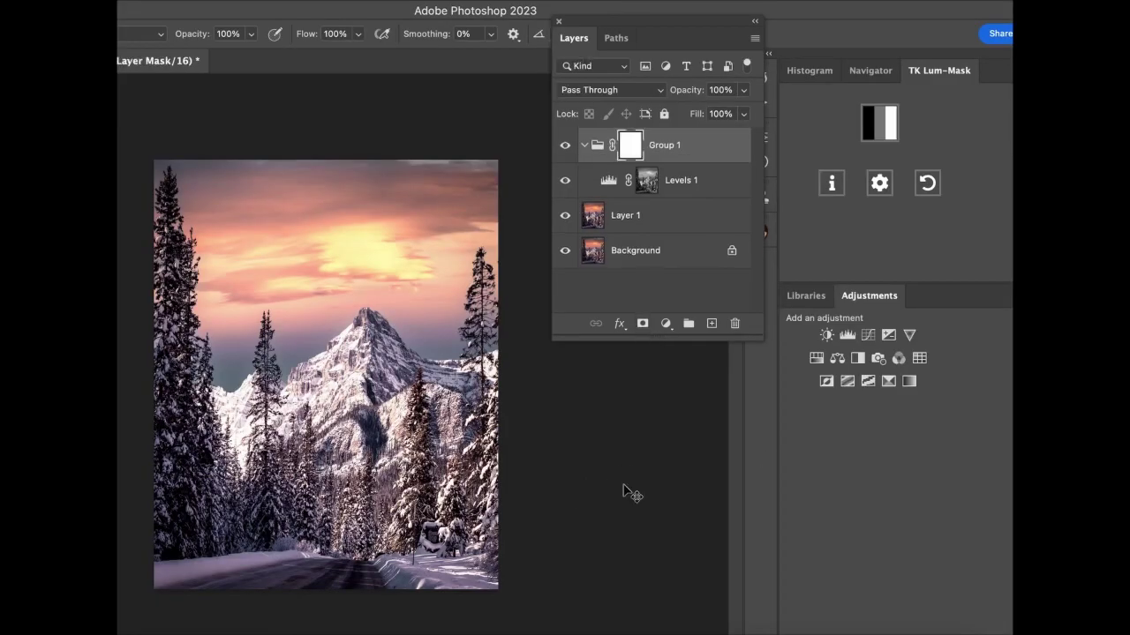
key(ctrl+i)
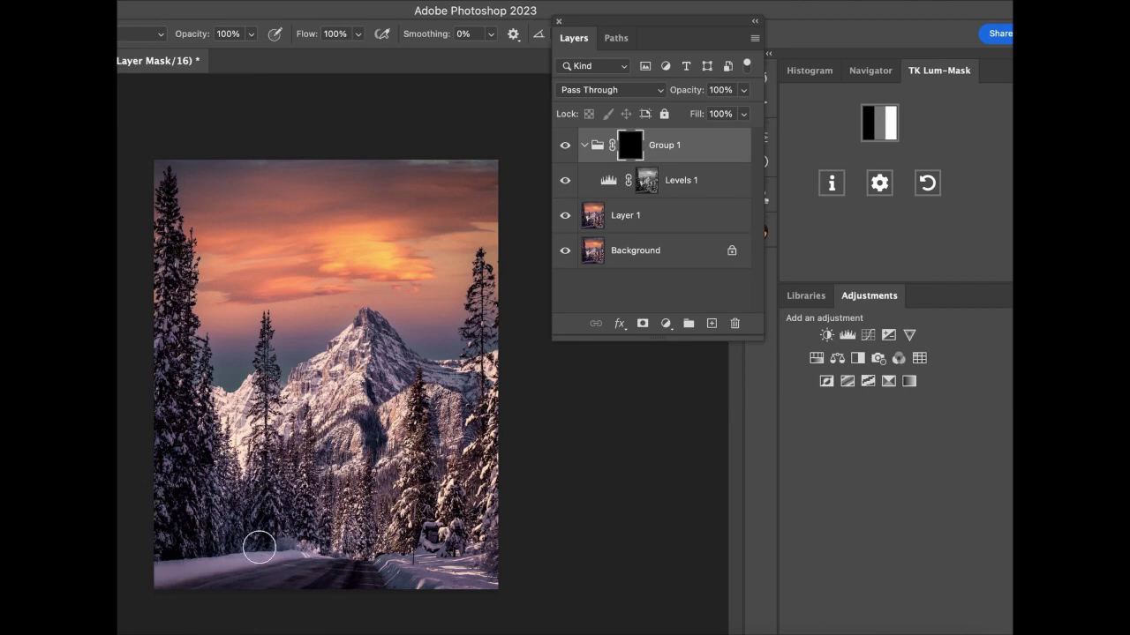
mouse_move(255, 537)
mouse_down()
mouse_move(429, 579)
mouse_move(497, 547)
mouse_move(433, 512)
mouse_move(251, 485)
mouse_move(300, 521)
mouse_up()
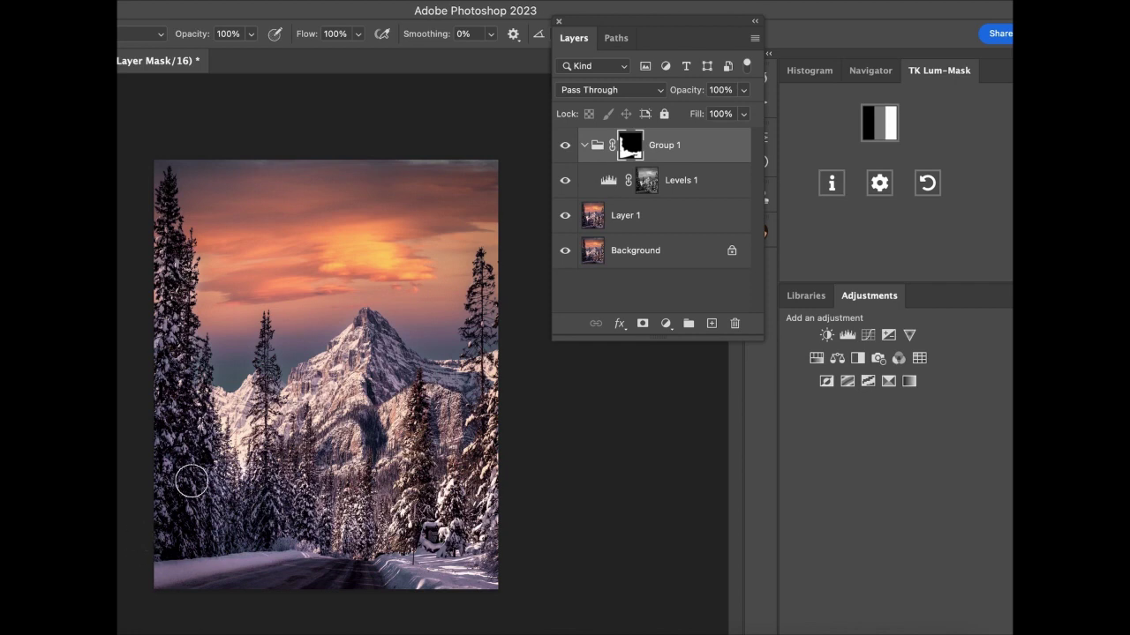
drag(352, 349, 308, 393)
drag(248, 37, 187, 56)
drag(349, 344, 297, 389)
- Toggle Group 1's visibility to compare the brightening before and after
click(566, 146)
click(565, 146)
click(566, 146)
click(565, 146)
click(566, 146)
click(566, 145)
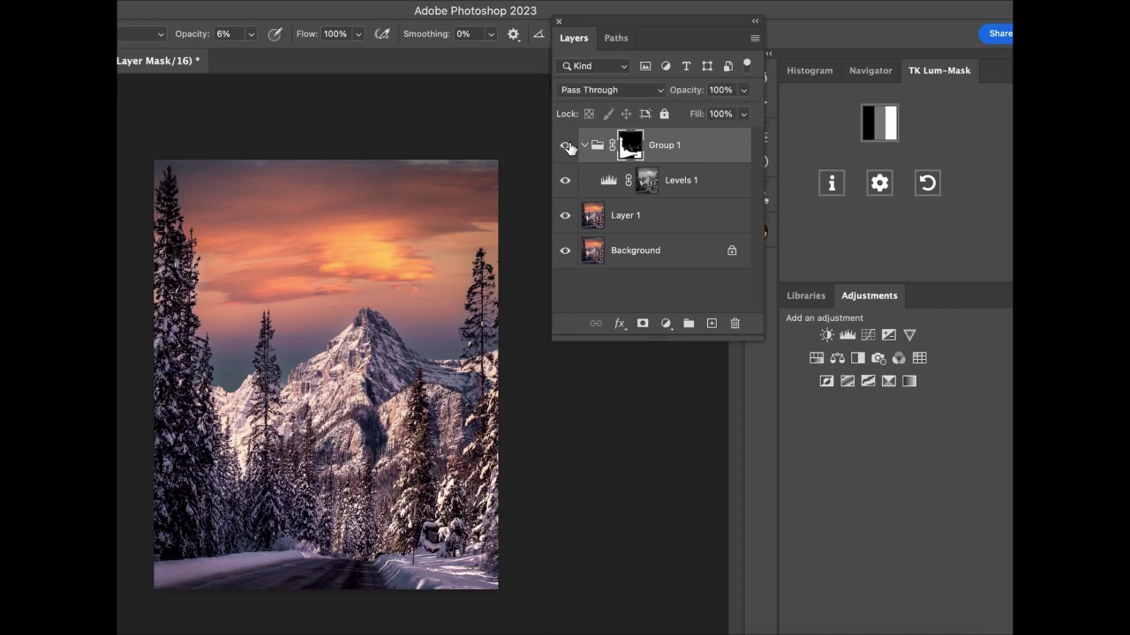
- Add a darks-masked Levels 2 with midtones 1.59 and white input 219, then select Group 1's mask
click(879, 123)
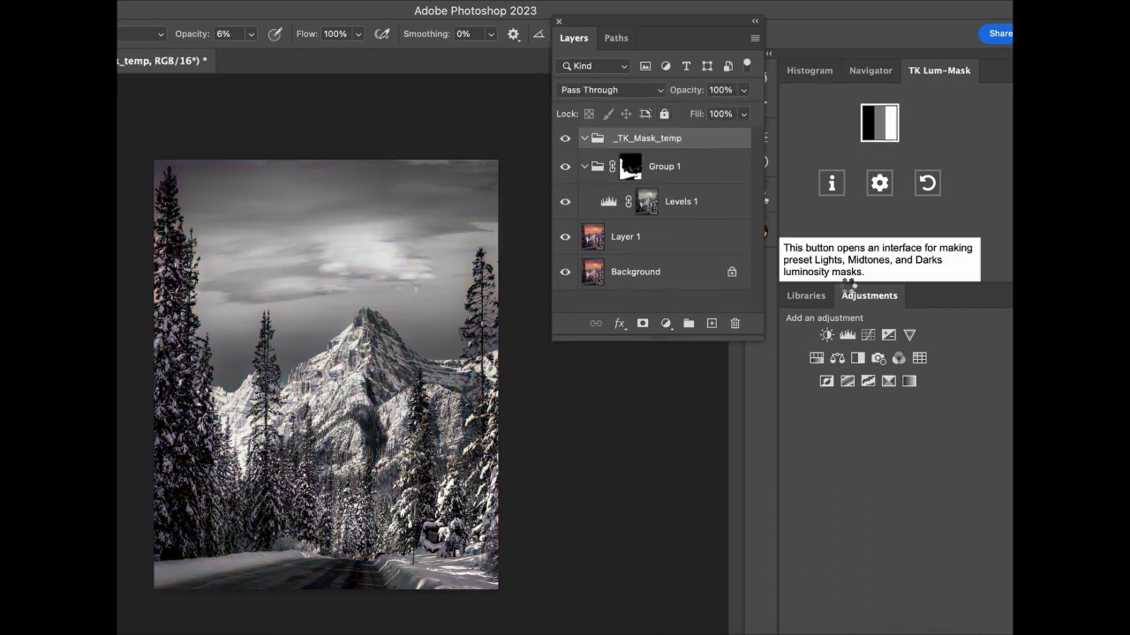
click(822, 150)
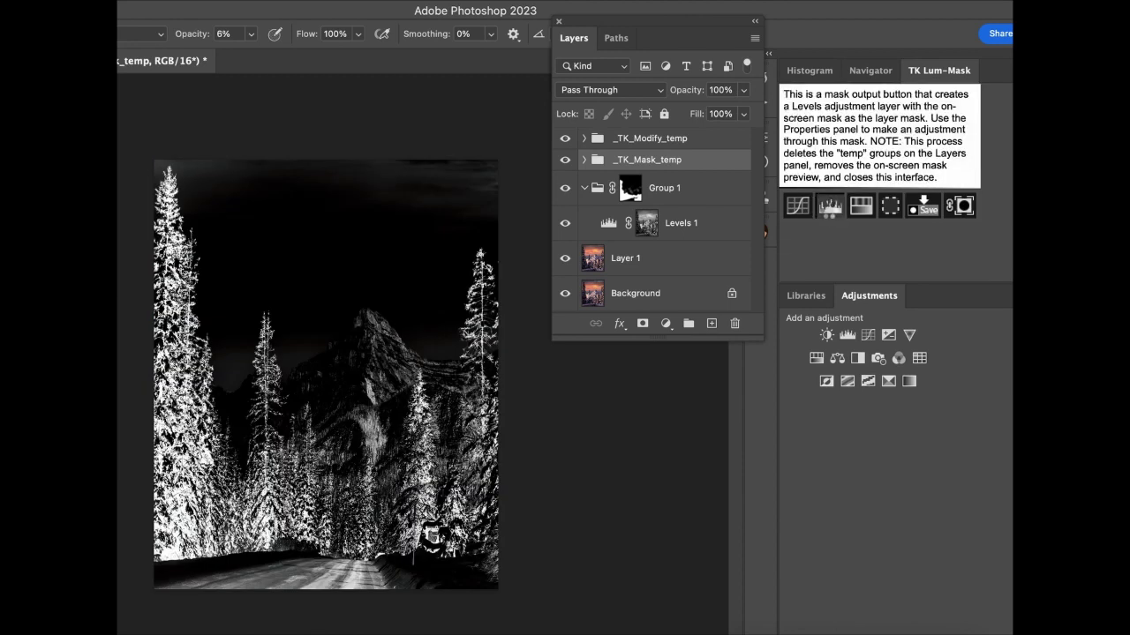
click(830, 205)
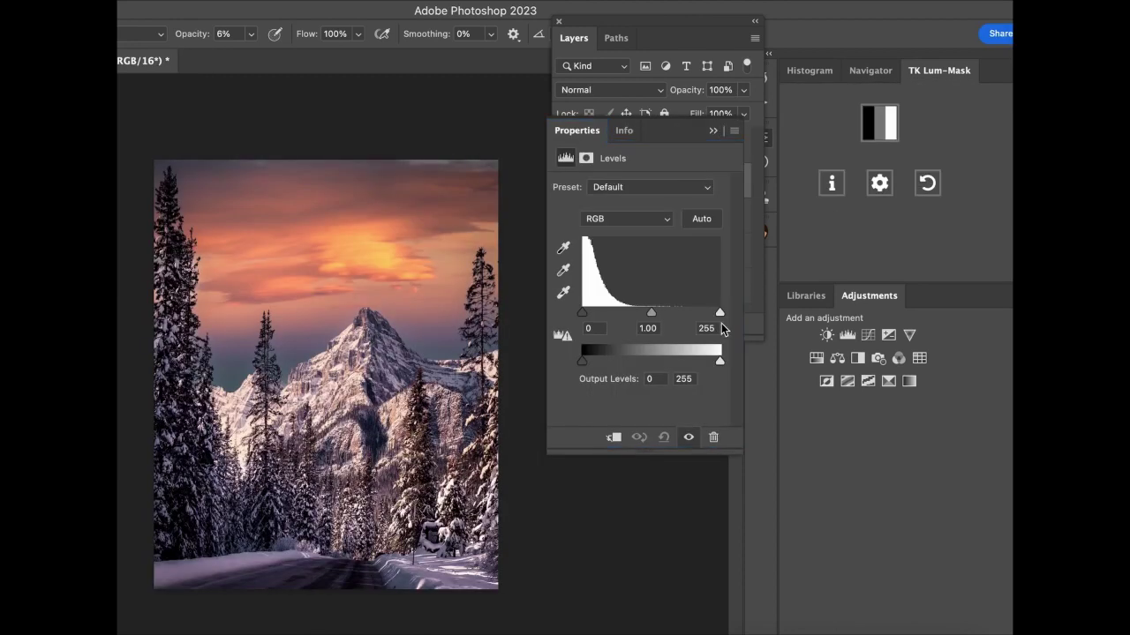
mouse_move(649, 316)
mouse_down()
mouse_move(608, 318)
mouse_move(628, 319)
mouse_up()
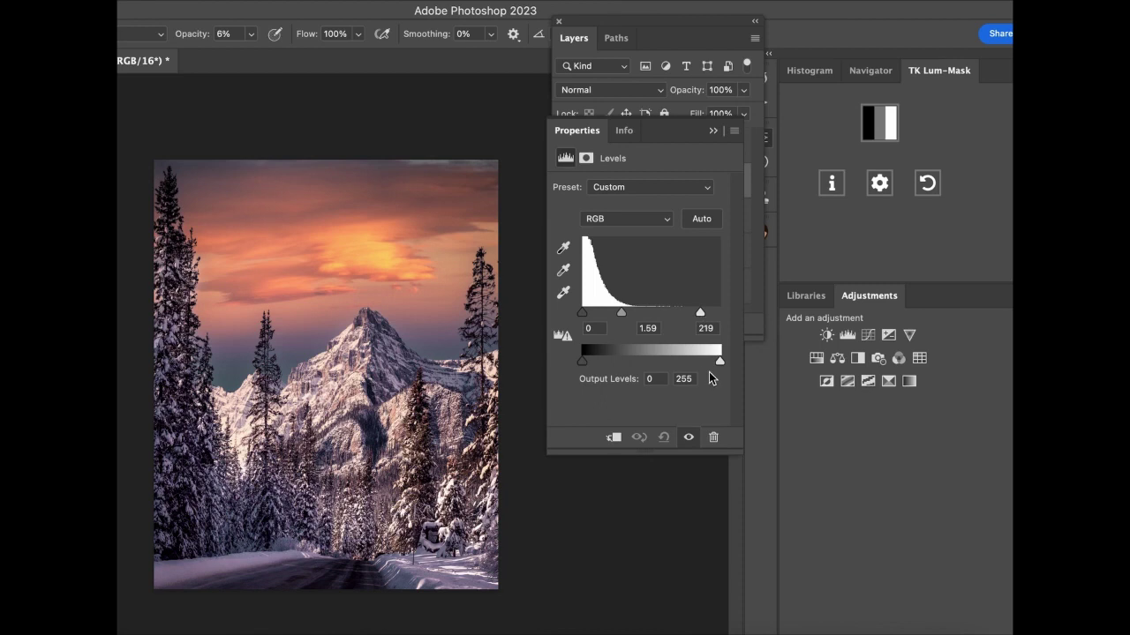
click(720, 131)
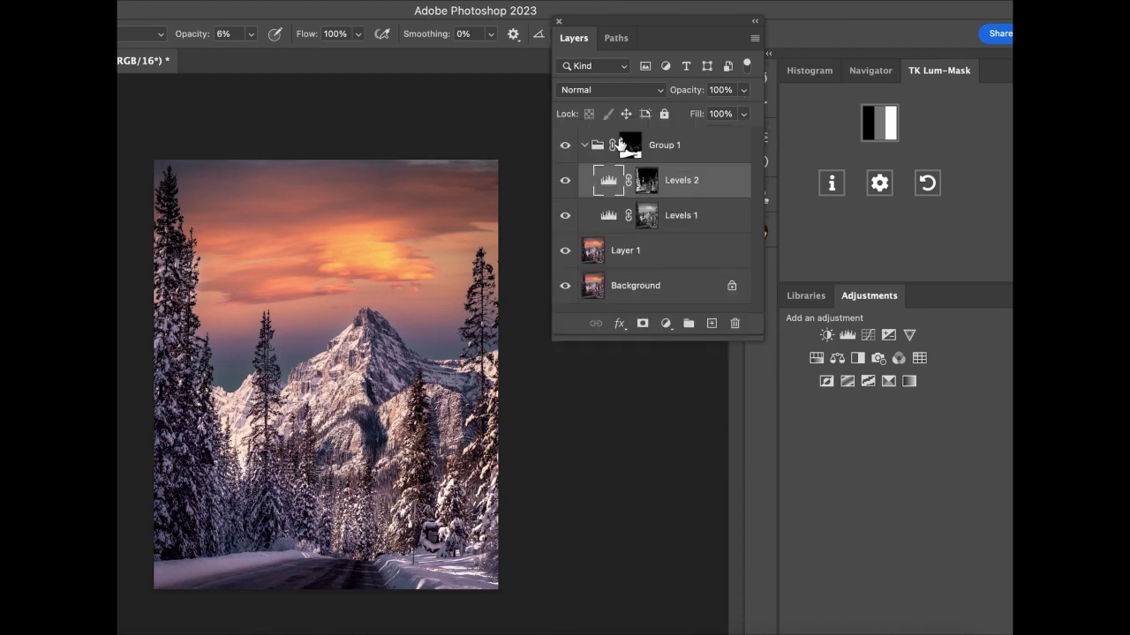
click(620, 143)
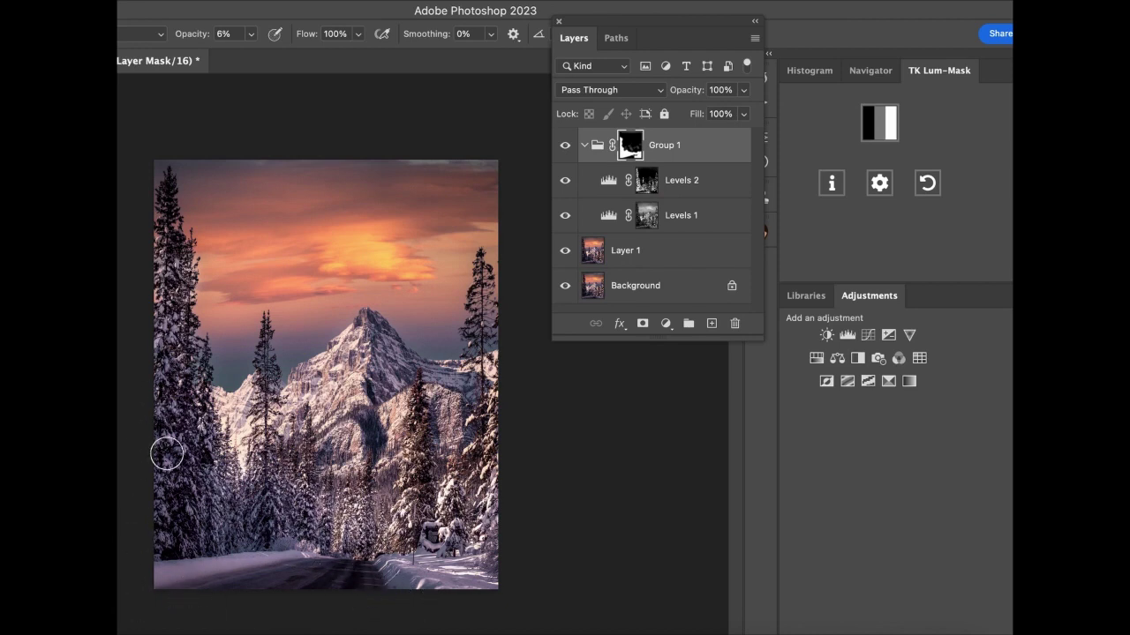
- Raise brush opacity to 92% and toggle Levels 2 on and off to compare
click(251, 34)
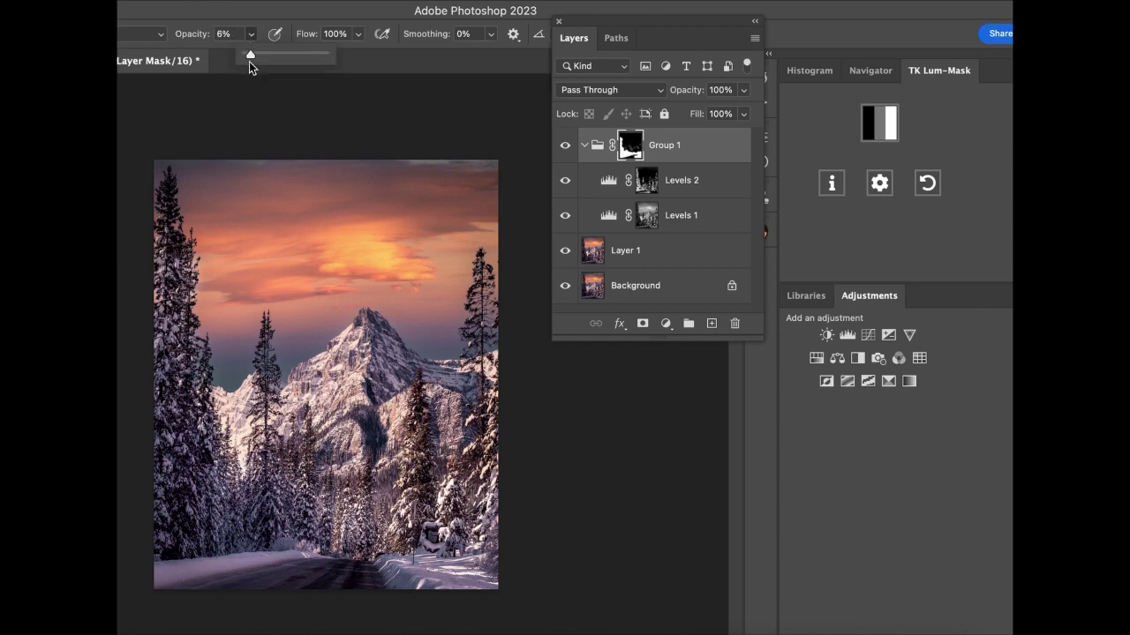
drag(248, 61, 319, 60)
click(352, 577)
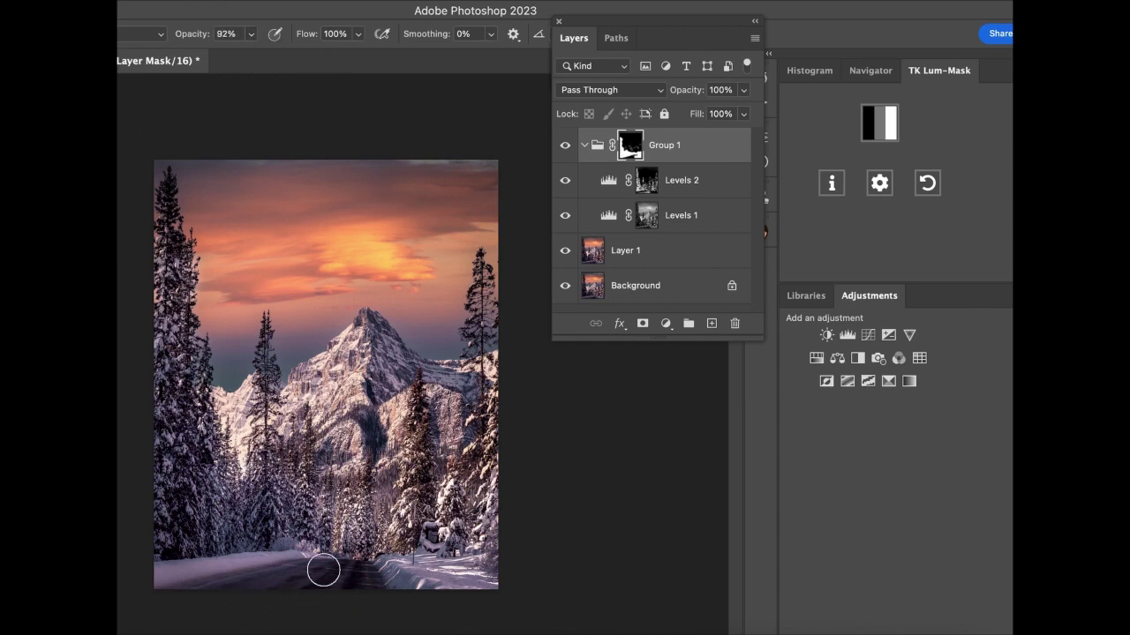
click(565, 180)
click(565, 180)
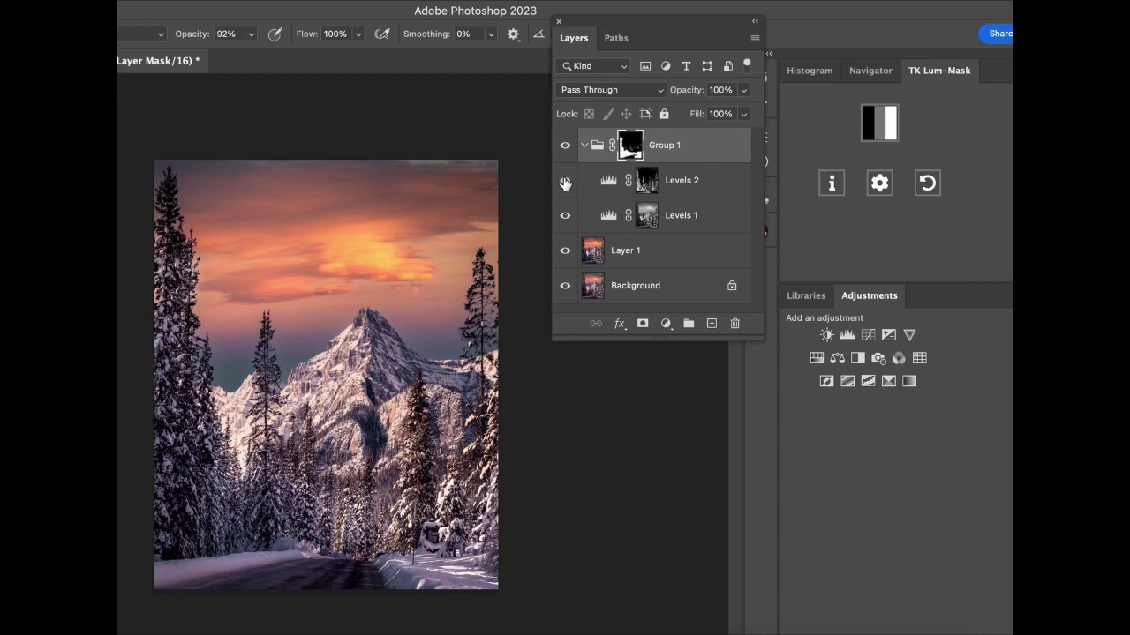
click(565, 180)
click(564, 180)
click(564, 180)
click(565, 180)
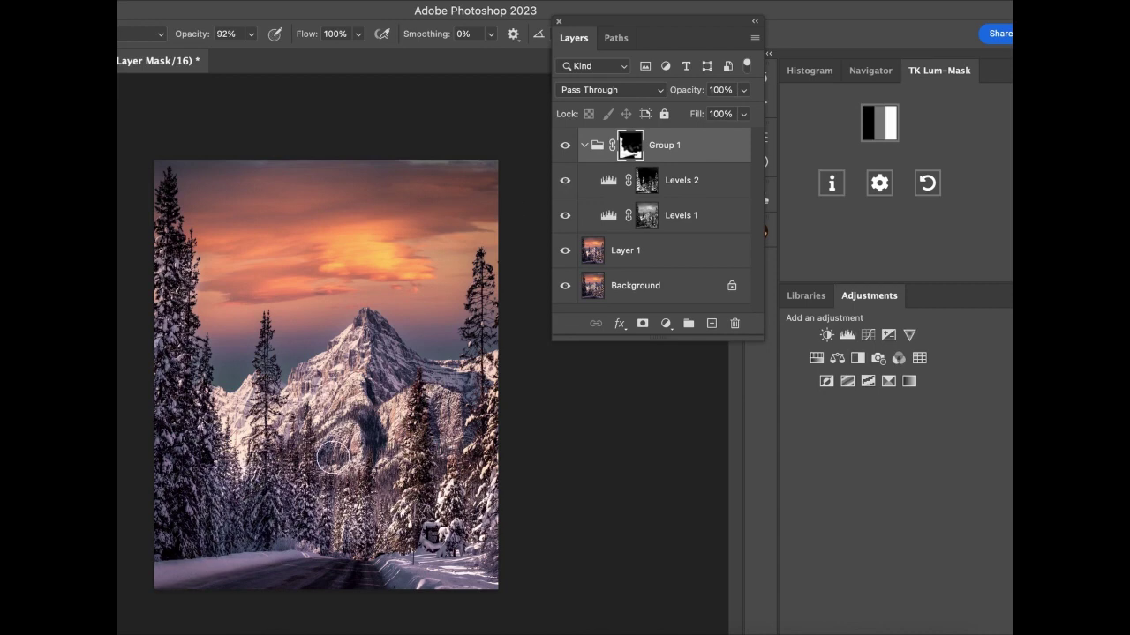
- Add a Curves 1 adjustment layer and move it above Group 1
click(657, 89)
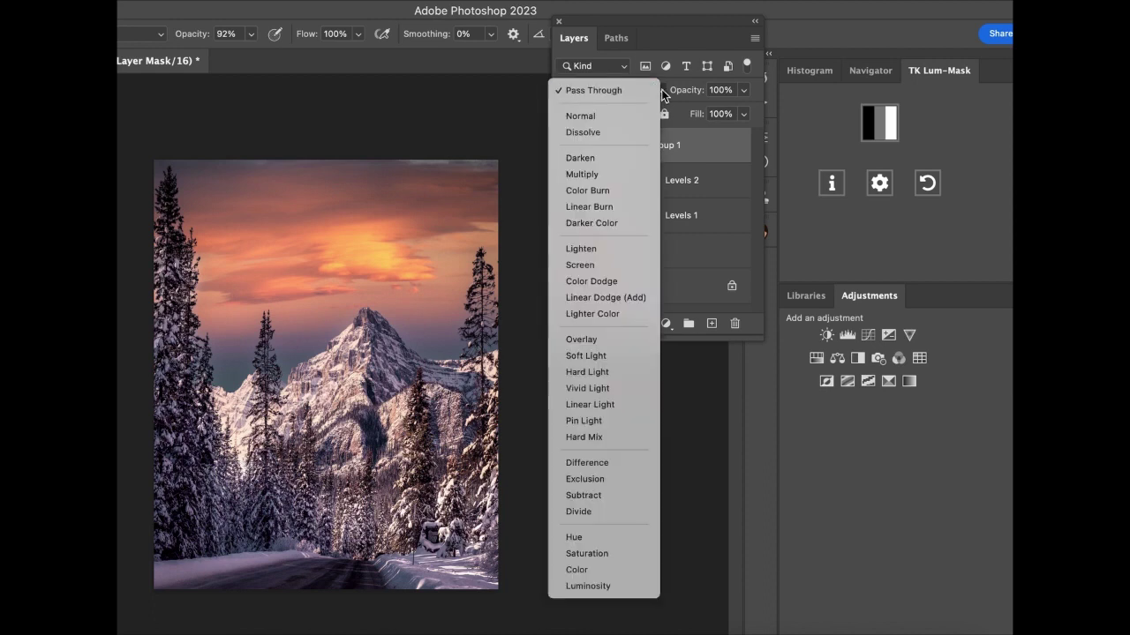
click(630, 58)
click(666, 323)
click(685, 442)
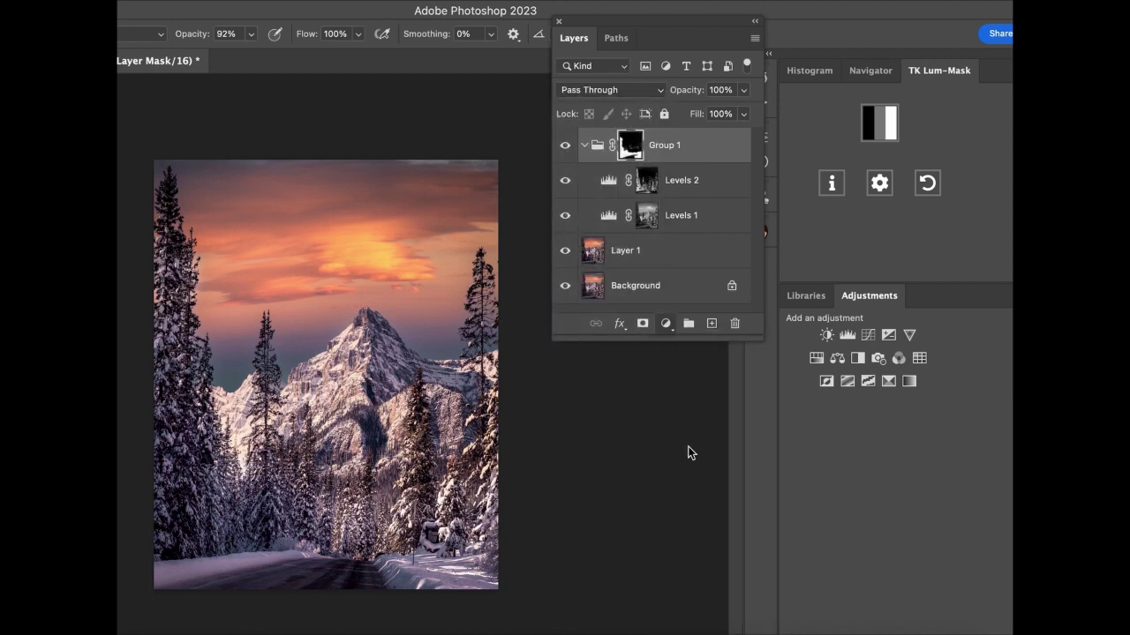
key(ctrl+g)
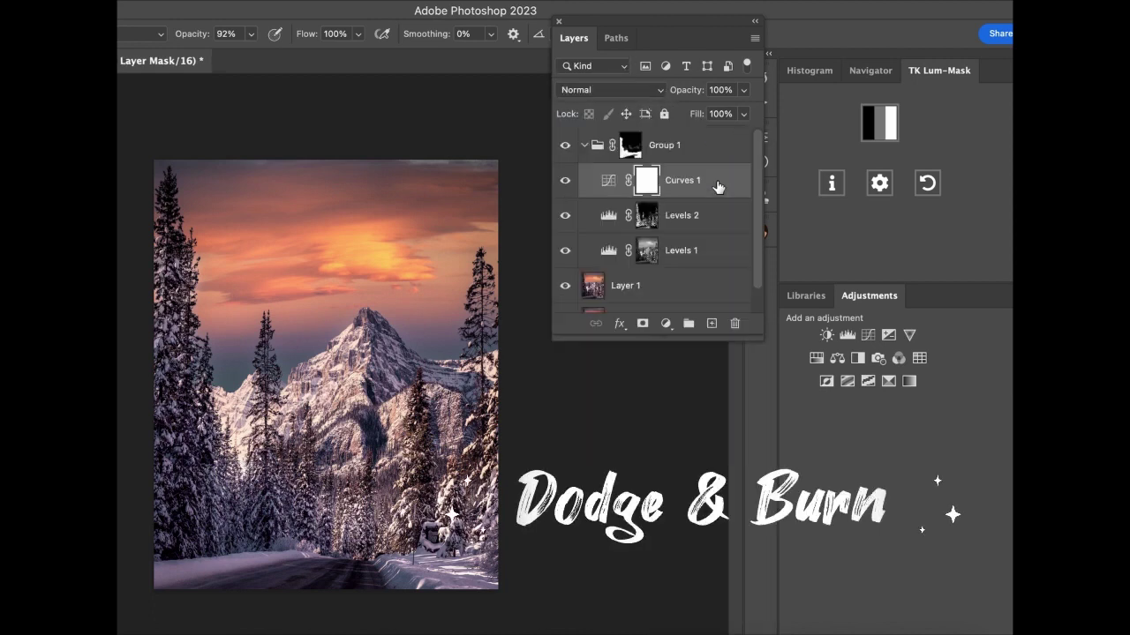
drag(713, 180, 660, 132)
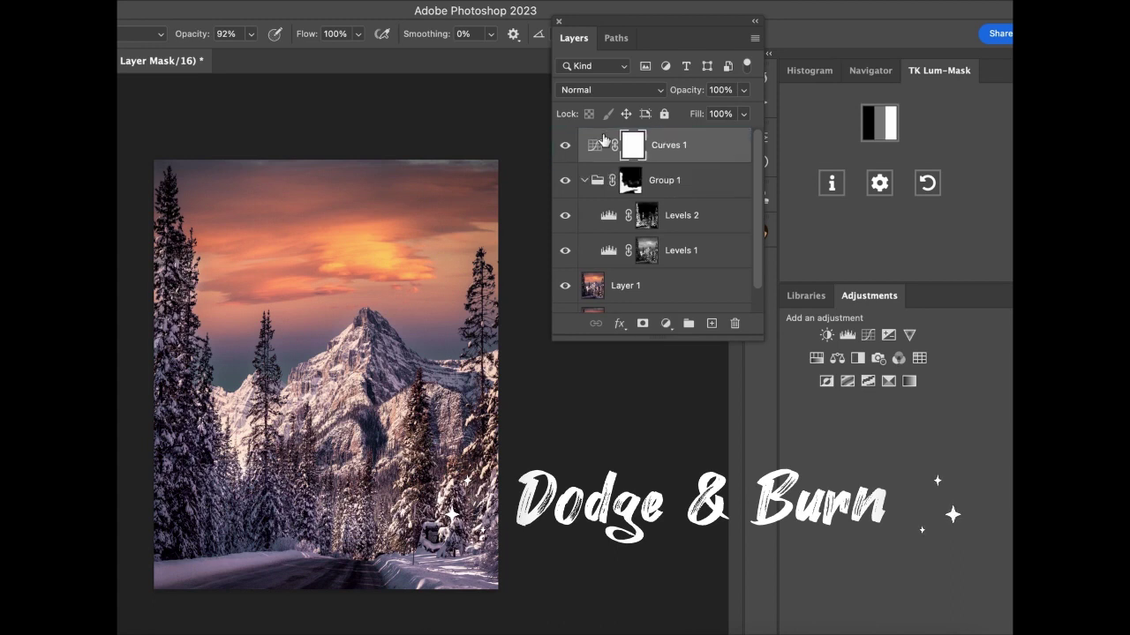
- Set Curves 1 to Multiply, invert its mask, burn the slope at 22%, then stamp into Layer 2
click(595, 90)
click(595, 148)
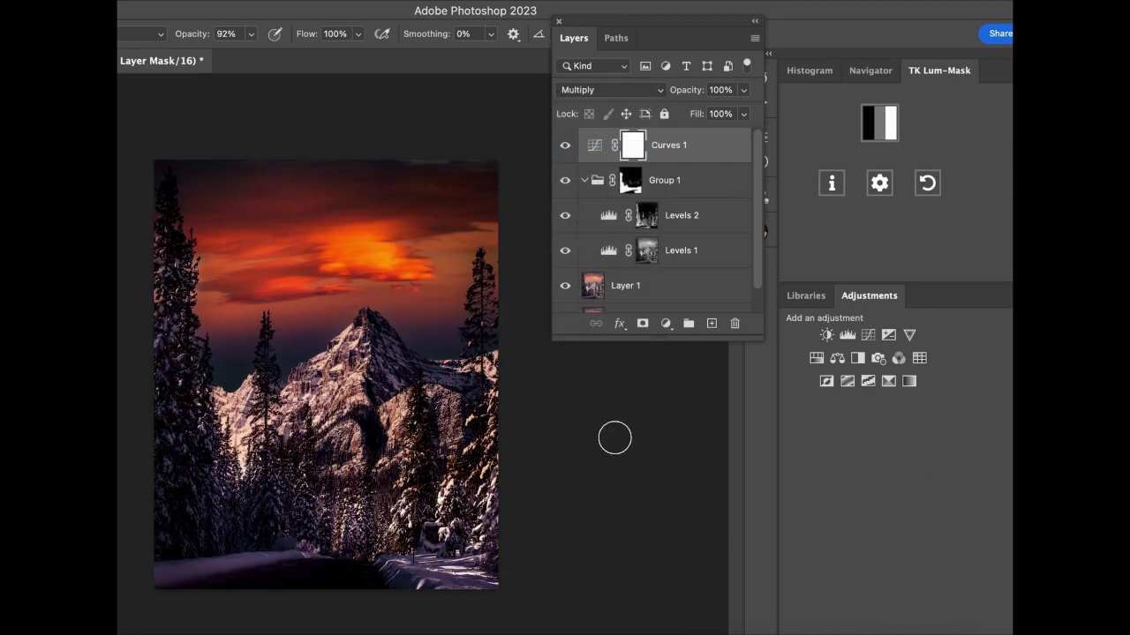
key(ctrl+i)
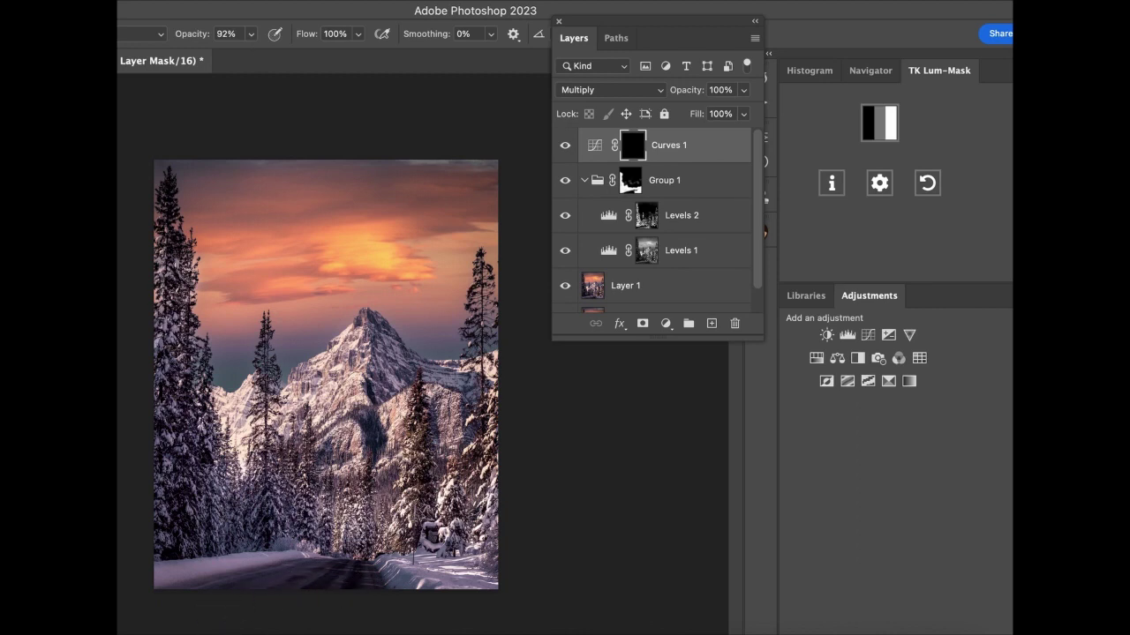
click(251, 35)
click(198, 55)
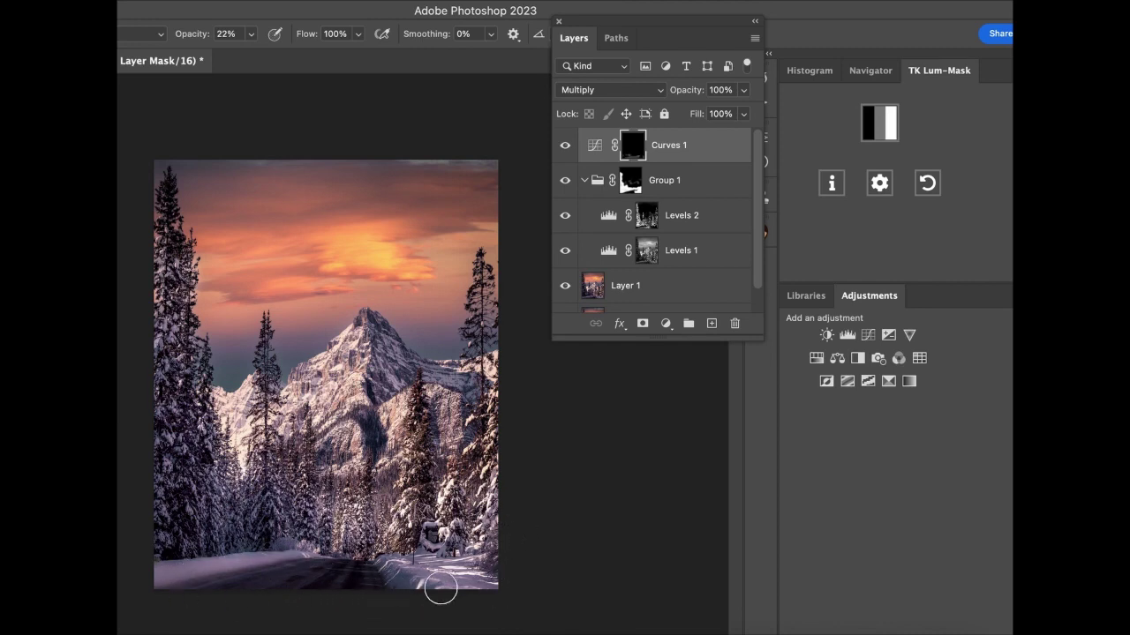
drag(389, 402, 472, 393)
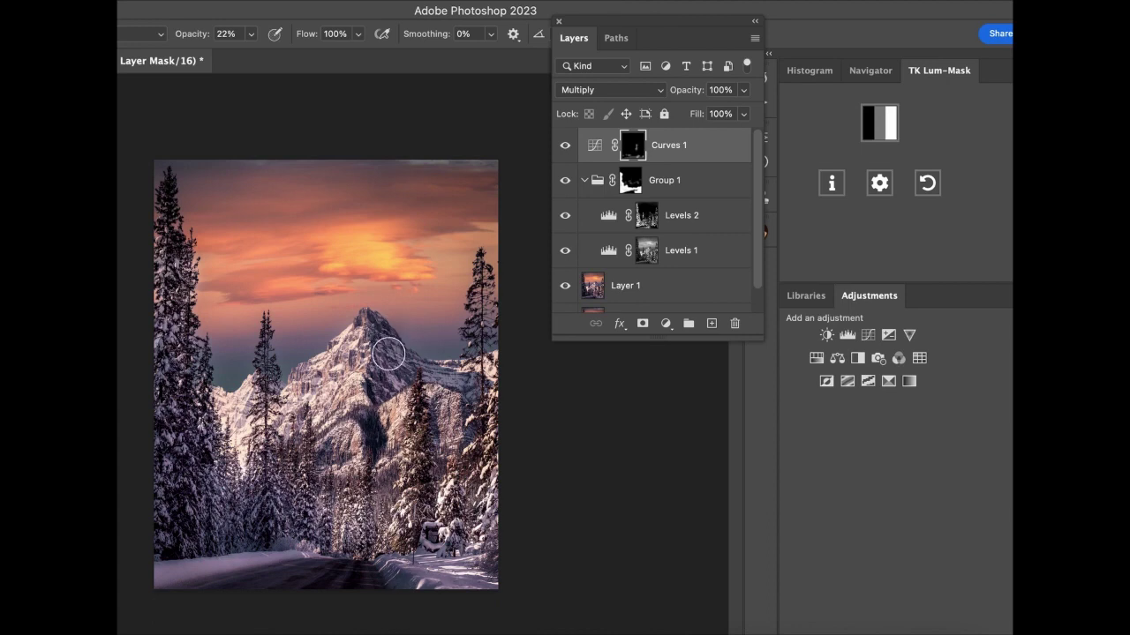
key(ctrl+shift+alt+e)
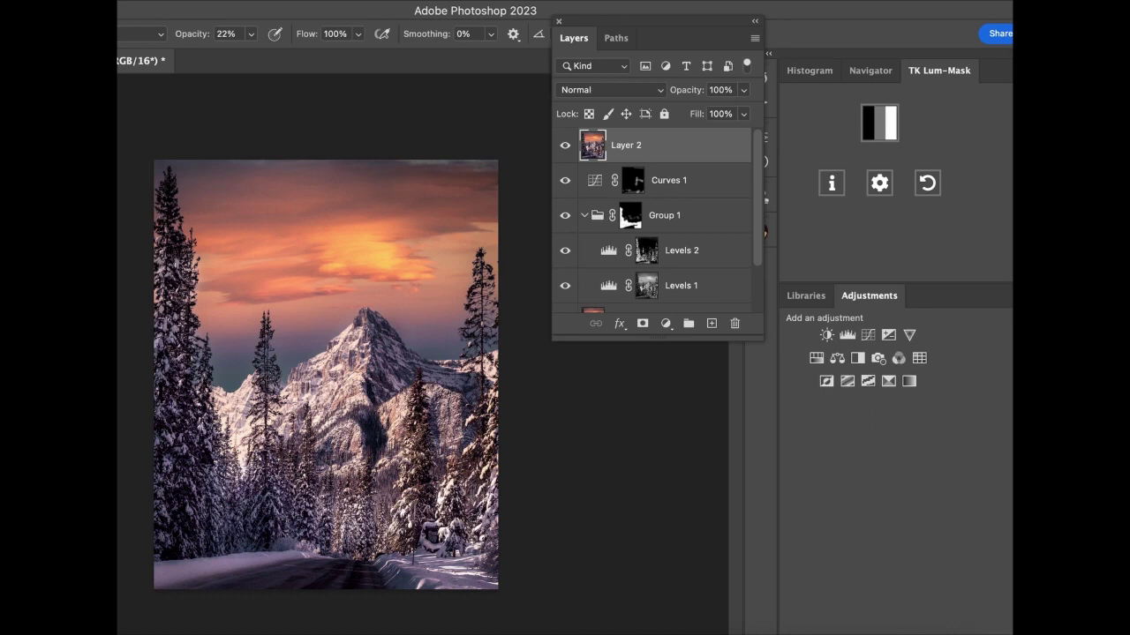
- Convert Layer 2 for Smart Filters and open it in Camera Raw Filter, fitting the view
click(261, 4)
click(262, 5)
click(261, 4)
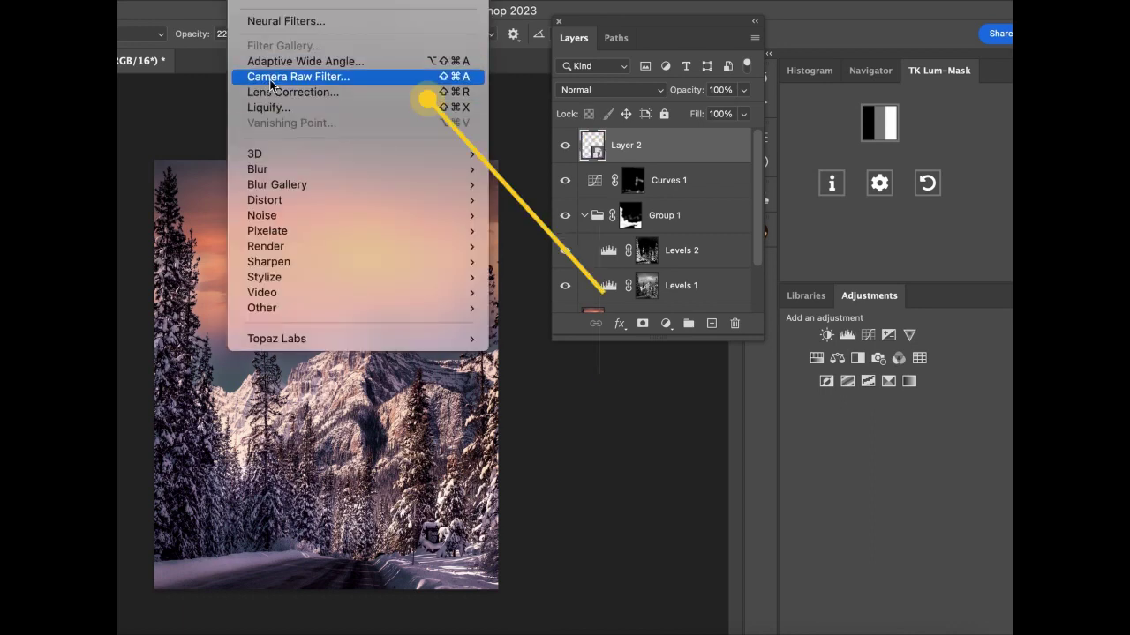
click(270, 84)
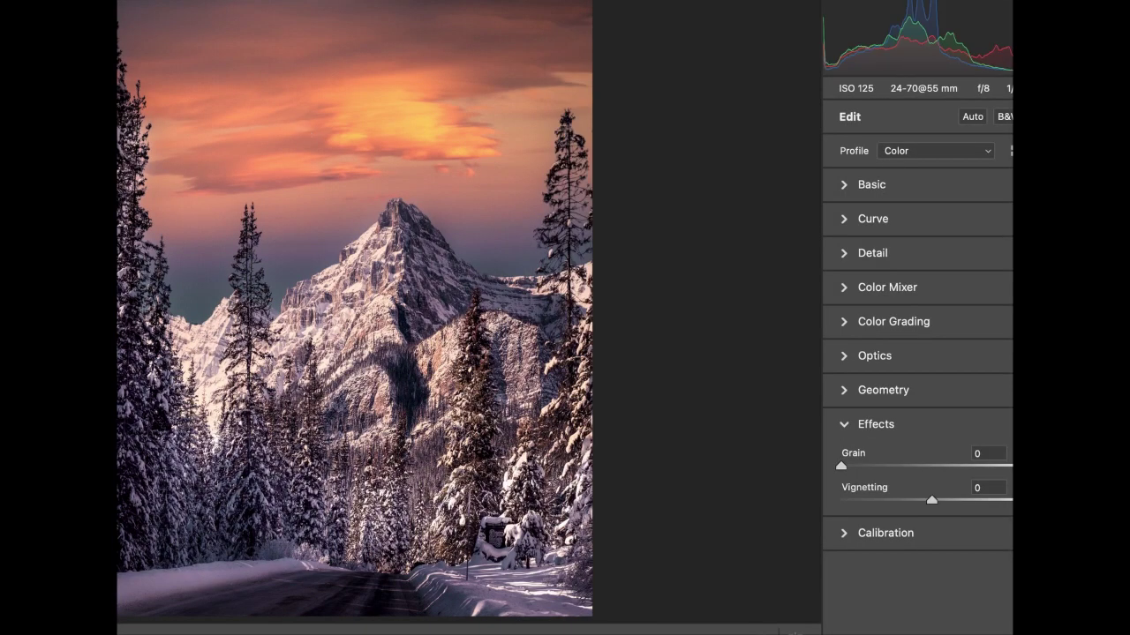
click(154, 461)
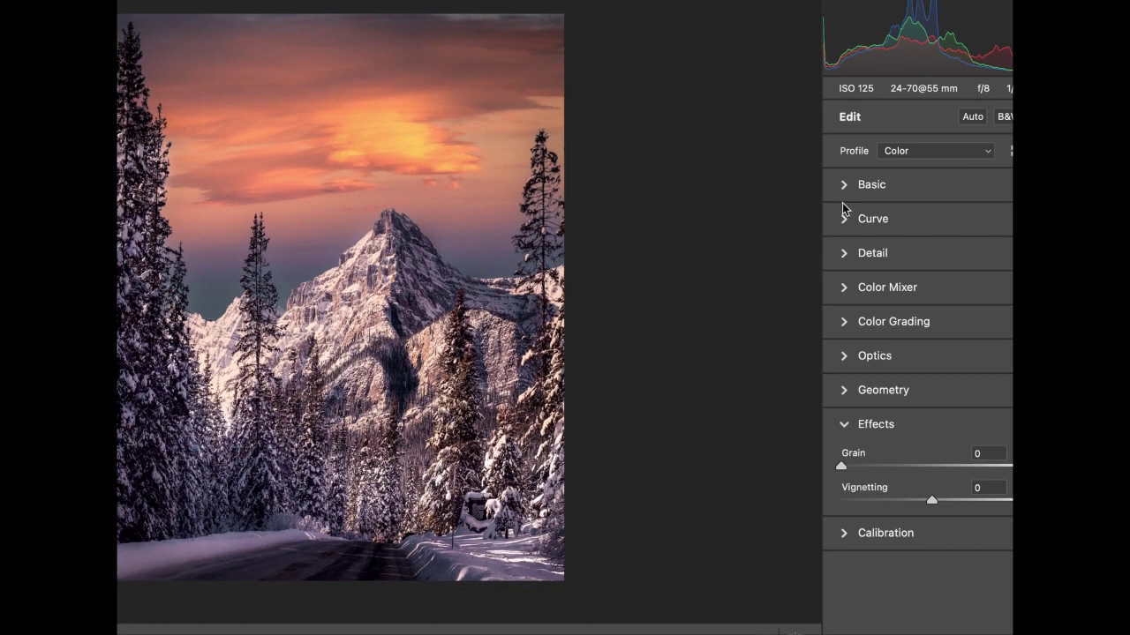
- Add a linear gradient mask over the sky and darken it to −1.10 exposure
key(m)
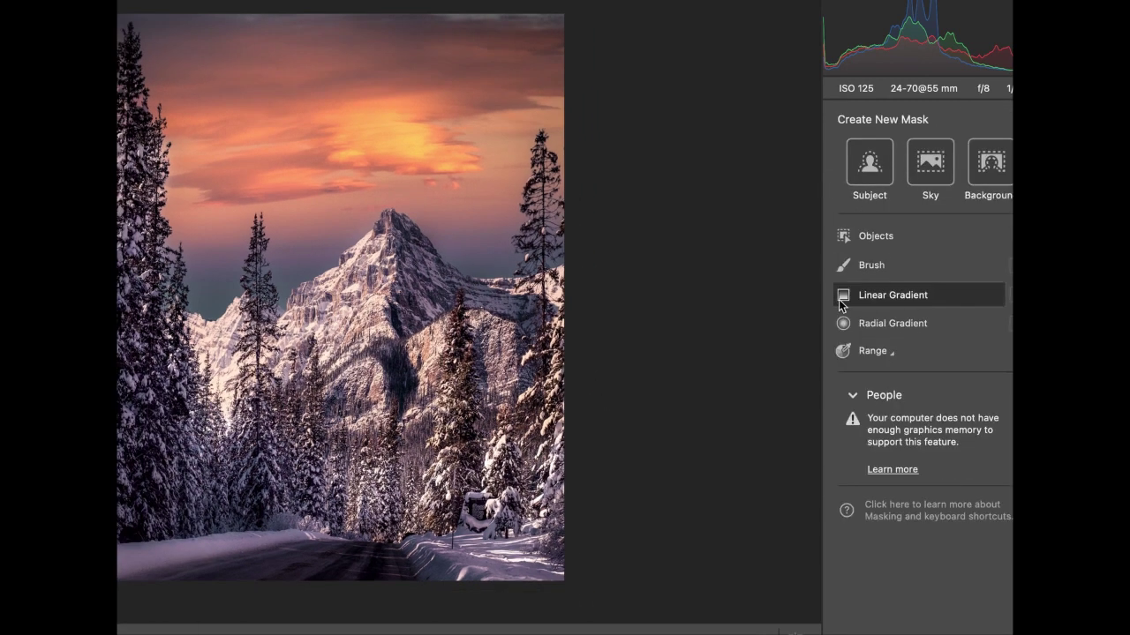
click(839, 299)
drag(370, 42, 358, 223)
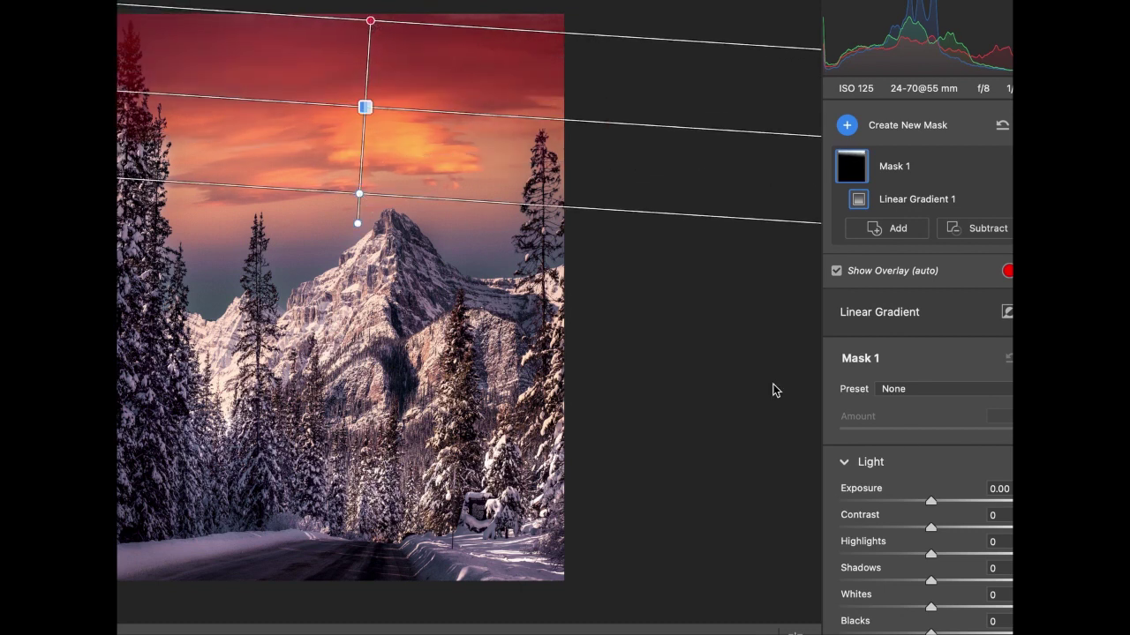
drag(931, 501, 905, 501)
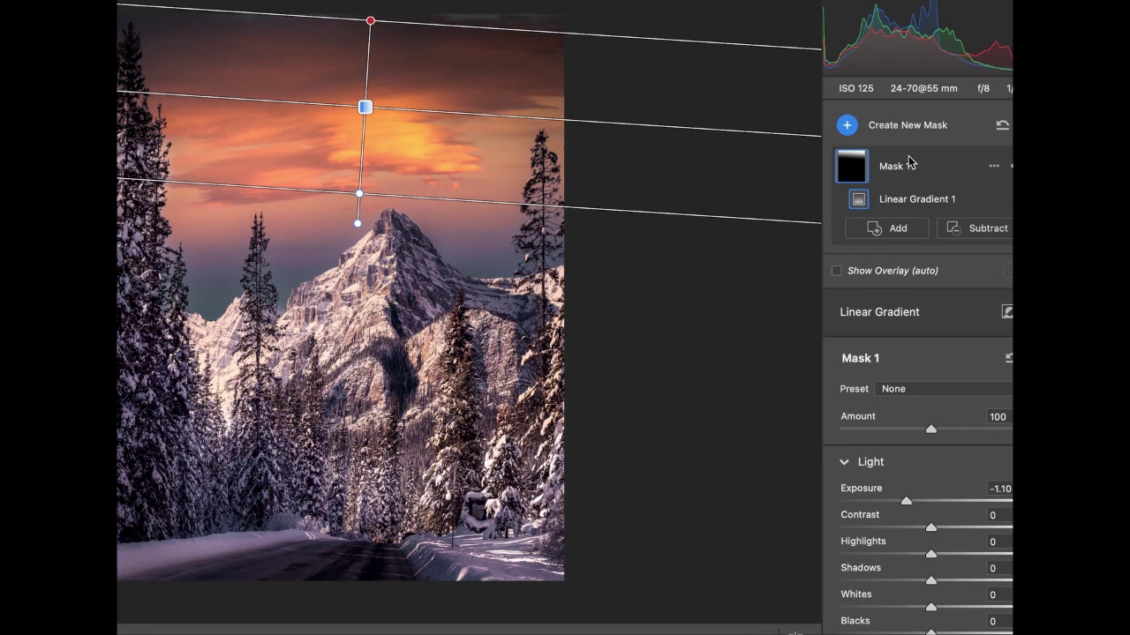
- Move the gradient higher up the sky and create a new Select Sky mask
drag(371, 19, 378, 2)
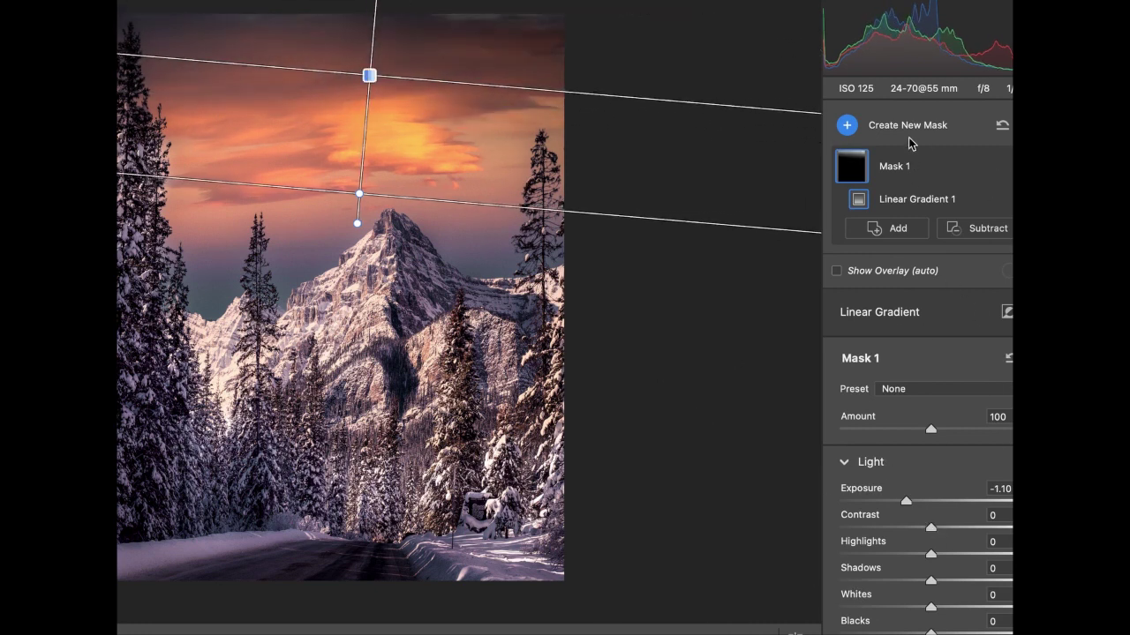
click(846, 126)
click(761, 163)
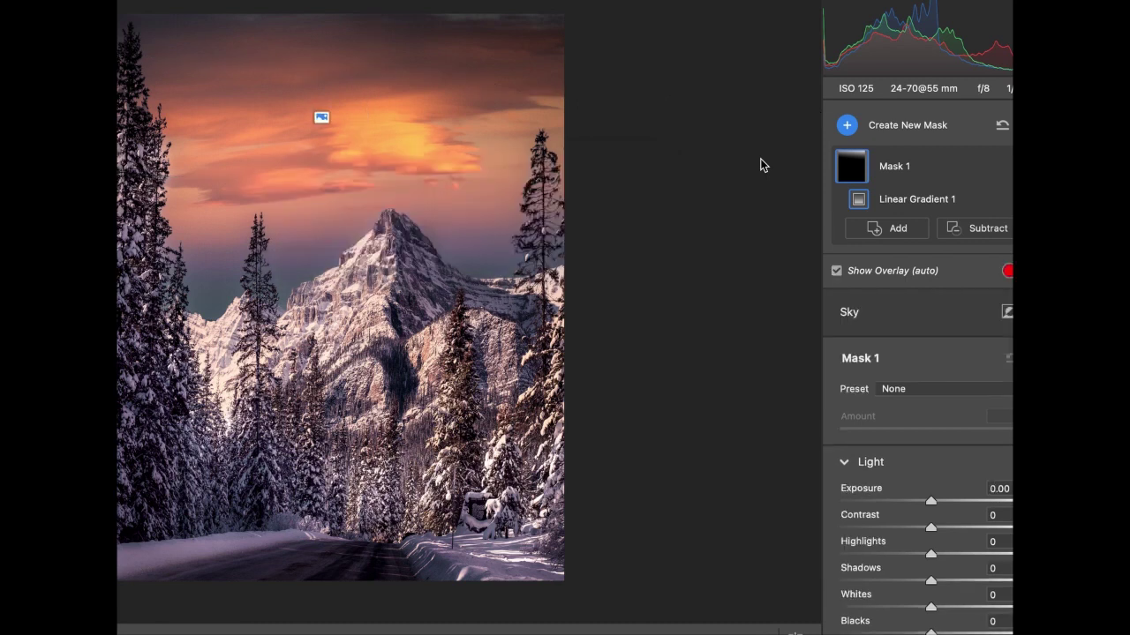
- Adjust the sky mask's exposure, contrast and highlights, and set blacks to −4
click(923, 542)
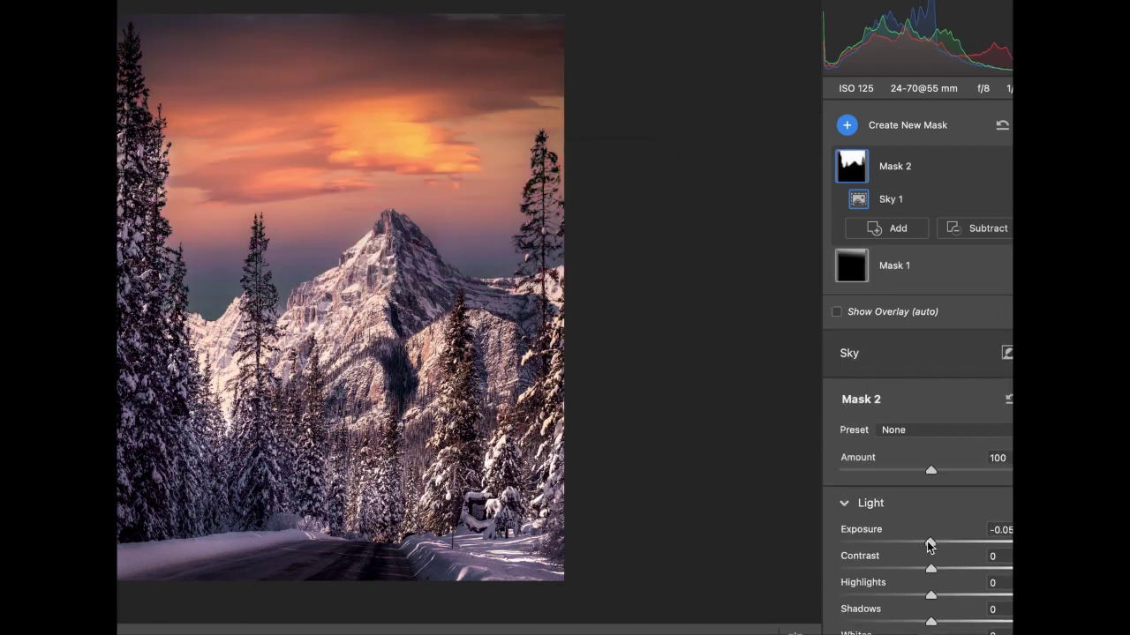
mouse_move(934, 571)
mouse_down()
mouse_move(951, 572)
mouse_move(924, 599)
mouse_up()
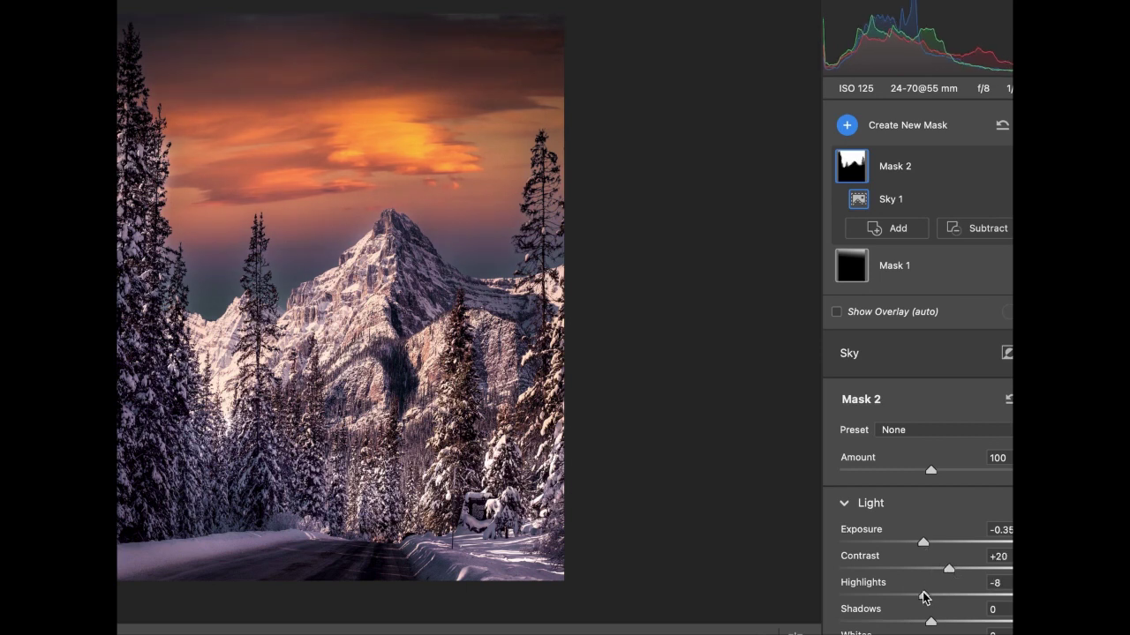
mouse_move(924, 597)
mouse_down()
mouse_move(941, 571)
mouse_move(918, 596)
mouse_up()
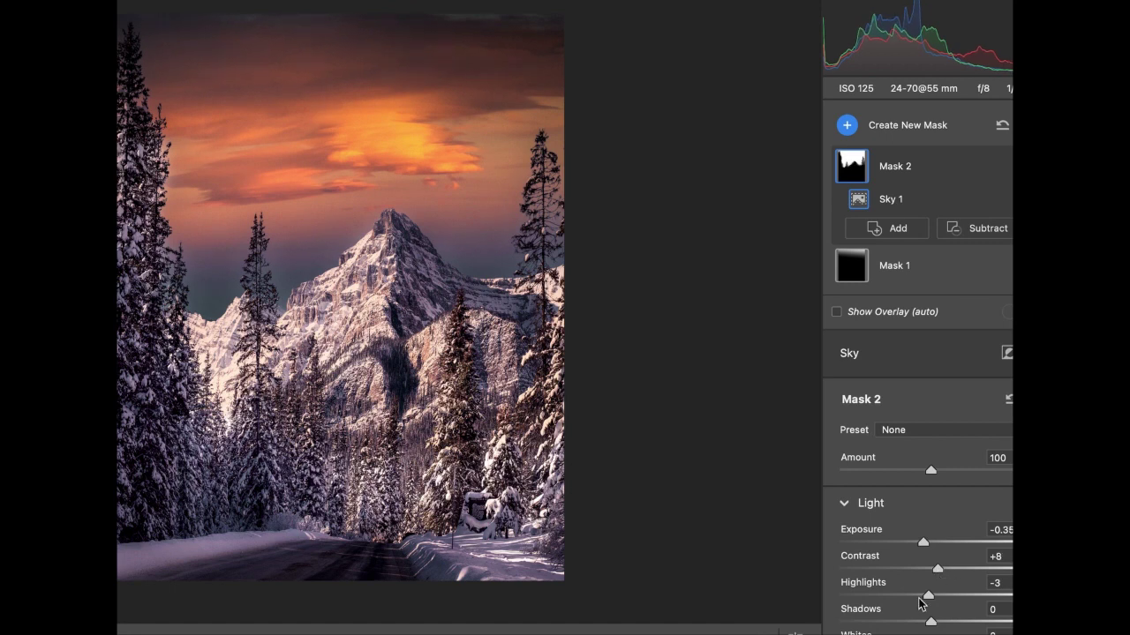
scroll(941, 597, down, 2)
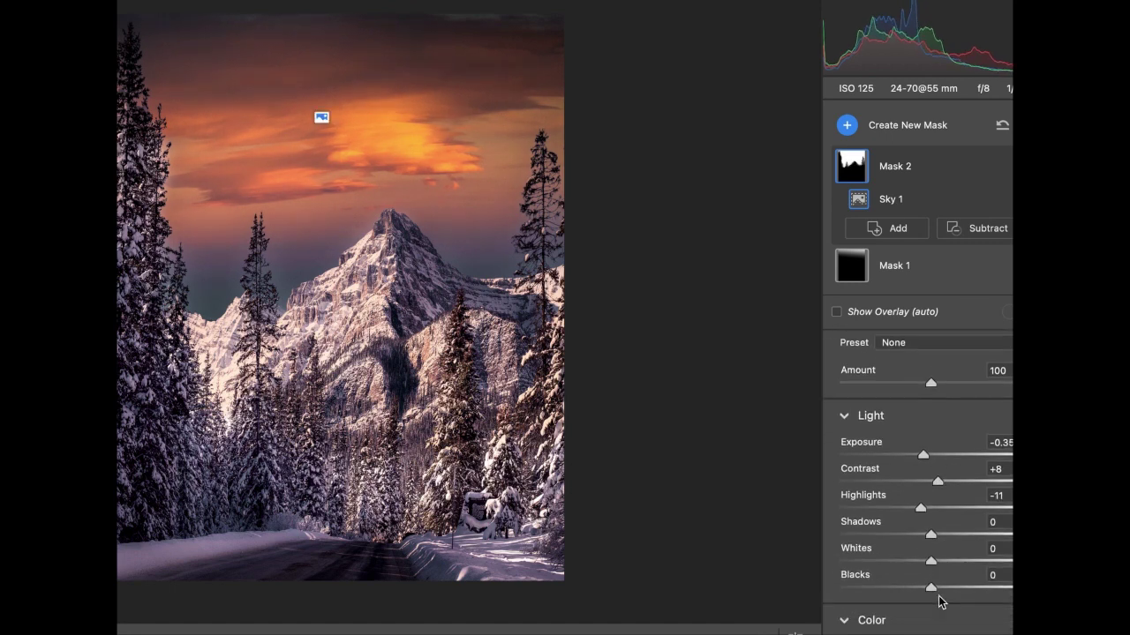
scroll(936, 547, down, 5)
scroll(923, 366, down, 2)
scroll(924, 357, up, 2)
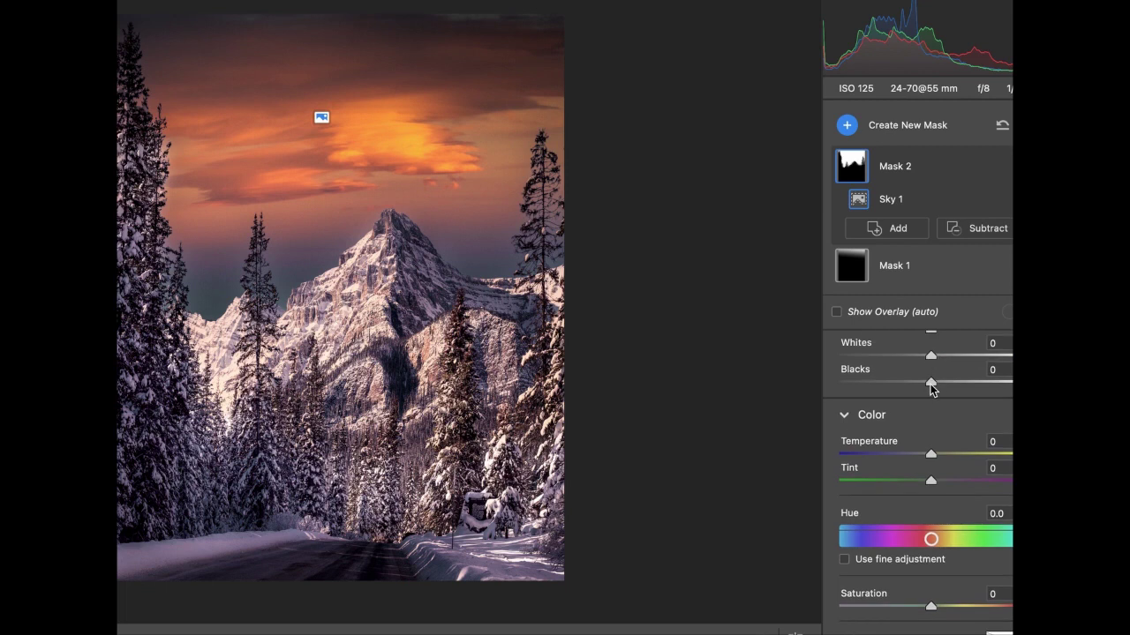
drag(930, 381, 929, 382)
drag(930, 607, 928, 609)
- Try a little dehaze on the sky mask, then reset it to 0
scroll(931, 595, down, 1)
scroll(933, 585, down, 5)
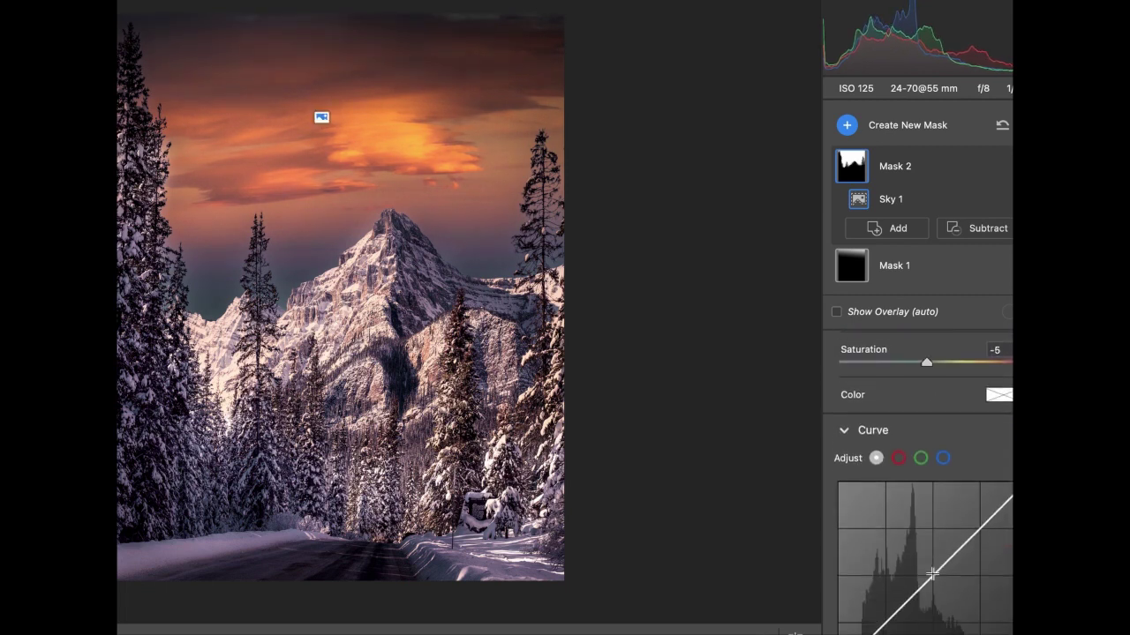
scroll(933, 580, down, 5)
scroll(928, 573, down, 1)
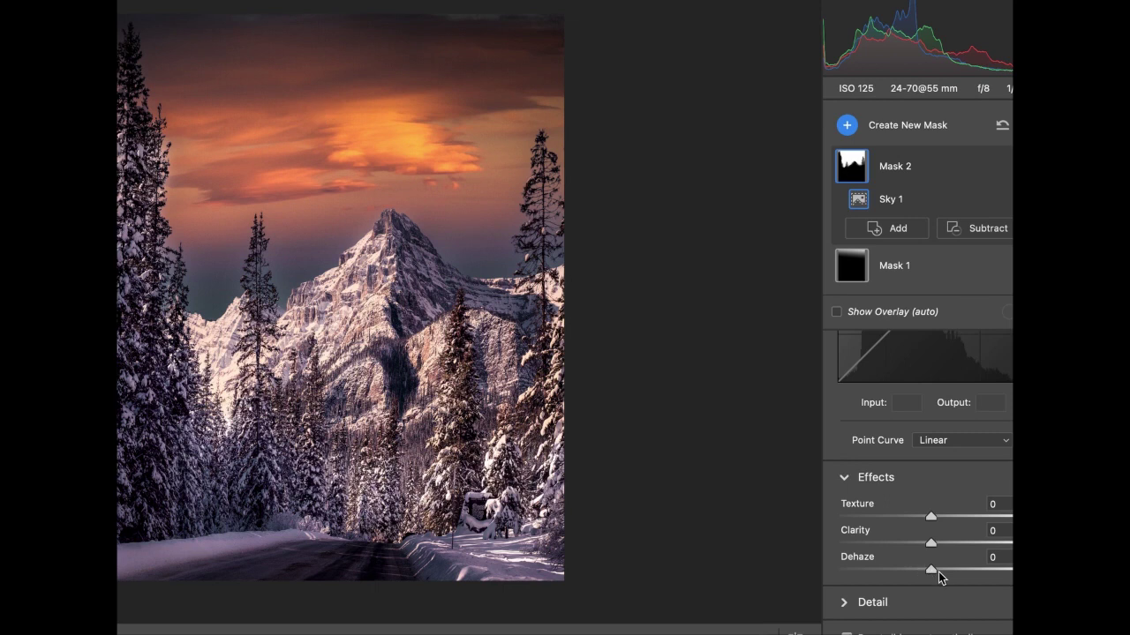
click(938, 572)
drag(938, 574, 931, 570)
scroll(937, 547, up, 2)
scroll(936, 525, up, 1)
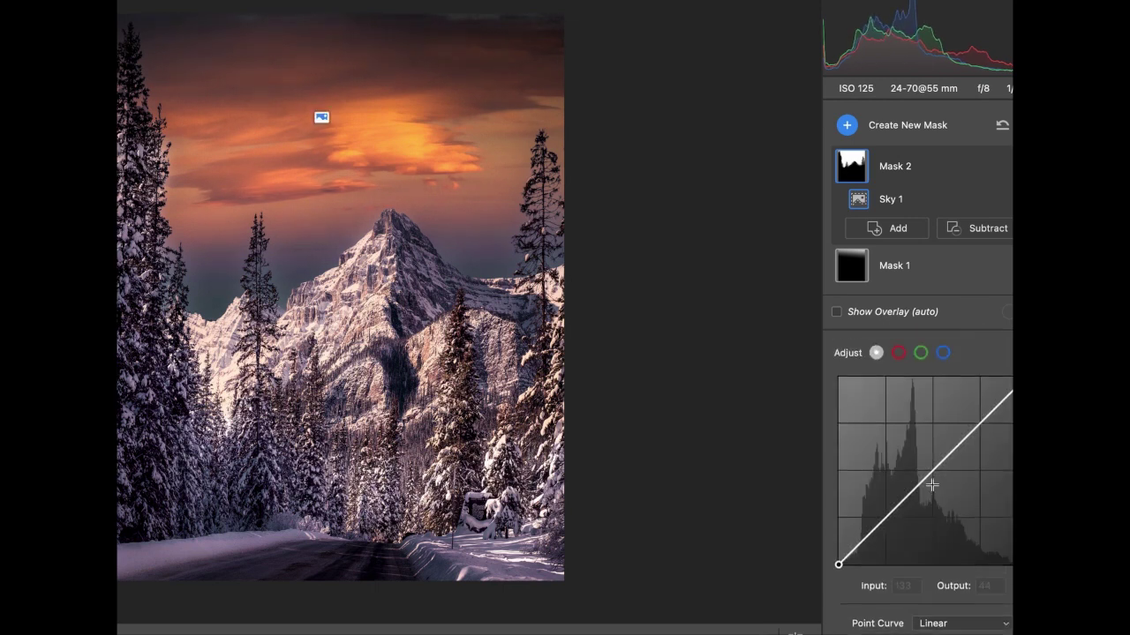
scroll(938, 486, up, 3)
scroll(939, 453, up, 1)
scroll(945, 494, up, 3)
scroll(948, 536, down, 1)
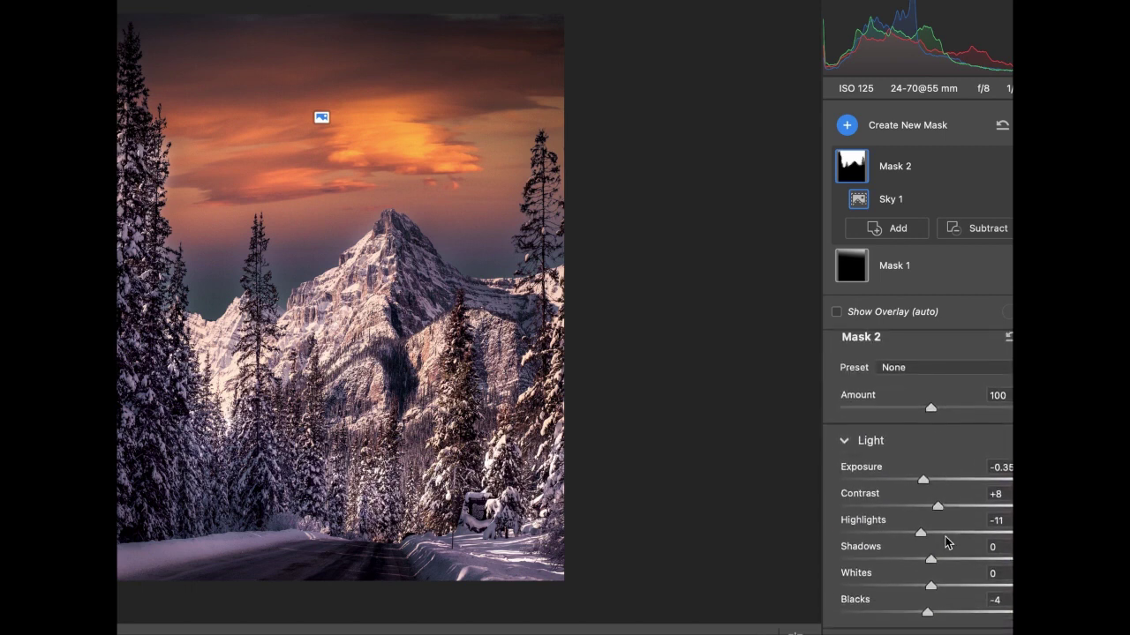
scroll(940, 529, down, 1)
scroll(929, 495, down, 1)
scroll(924, 463, up, 1)
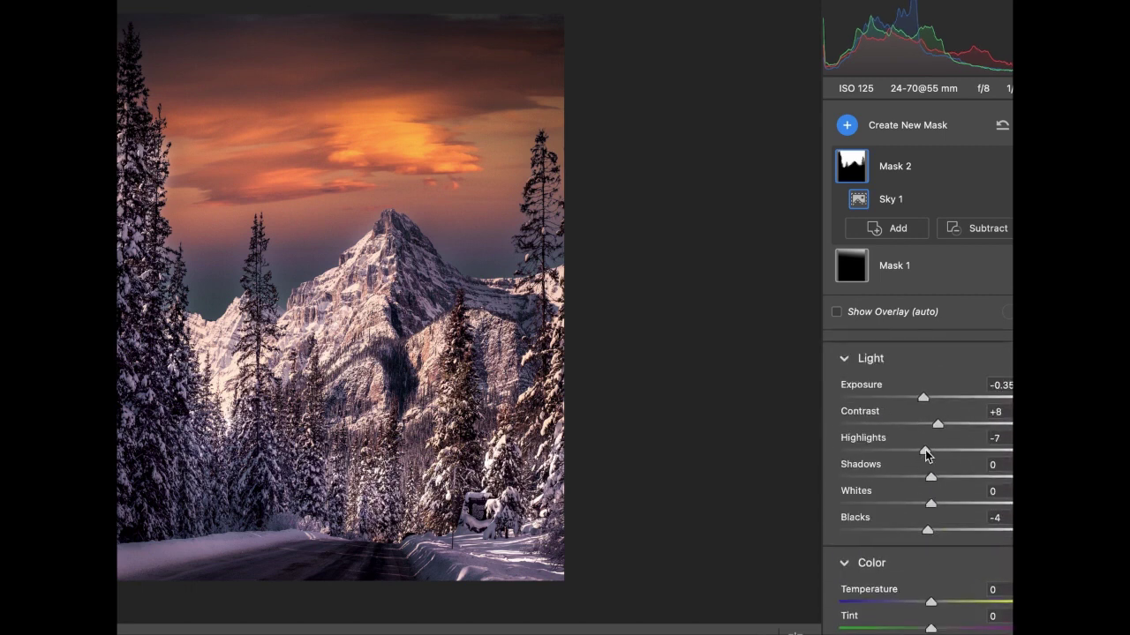
- Set sky mask exposure to −0.10 and contrast to 0, then return to main edits
drag(921, 450, 925, 451)
drag(931, 396, 930, 396)
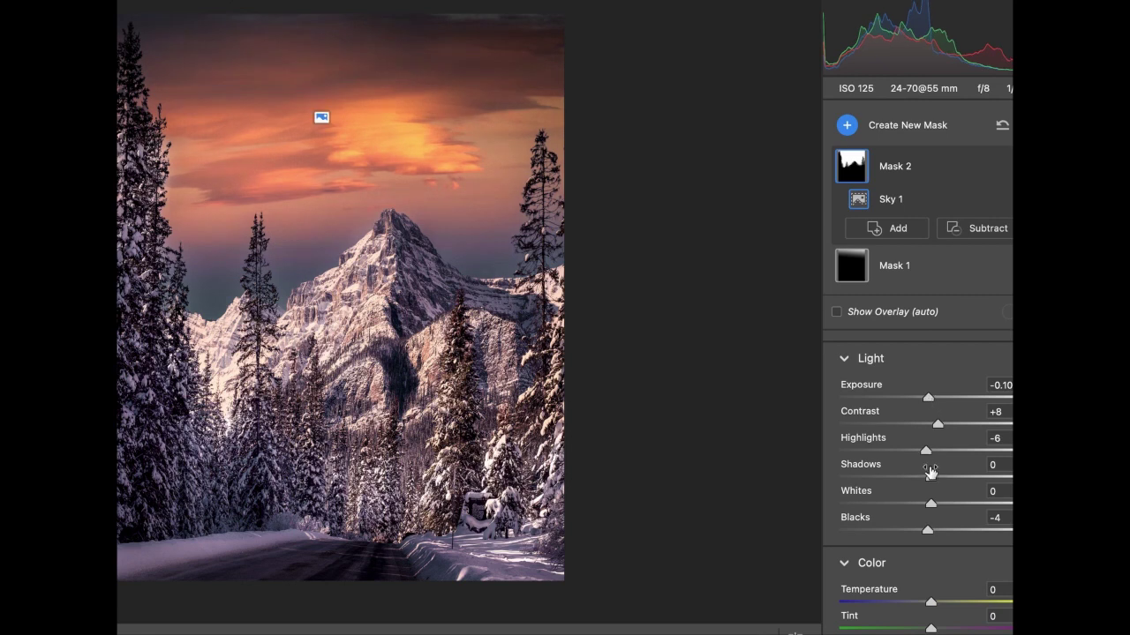
drag(937, 424, 919, 451)
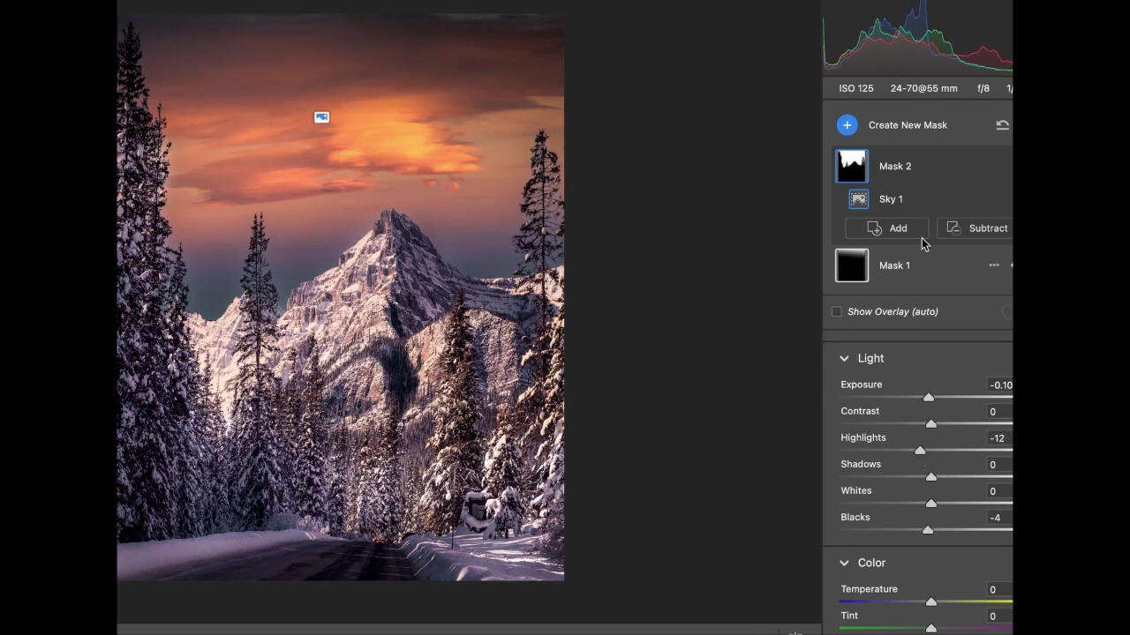
click(935, 124)
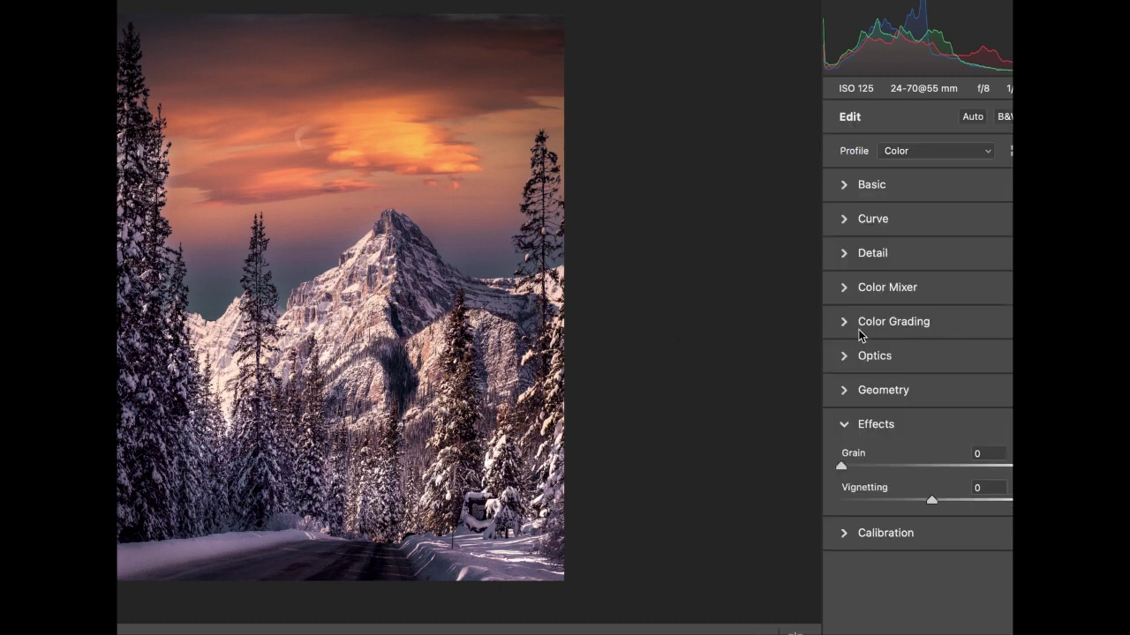
- Grade the highlights warm orange: hue 39, saturation 9, luminance −11
click(858, 326)
click(968, 211)
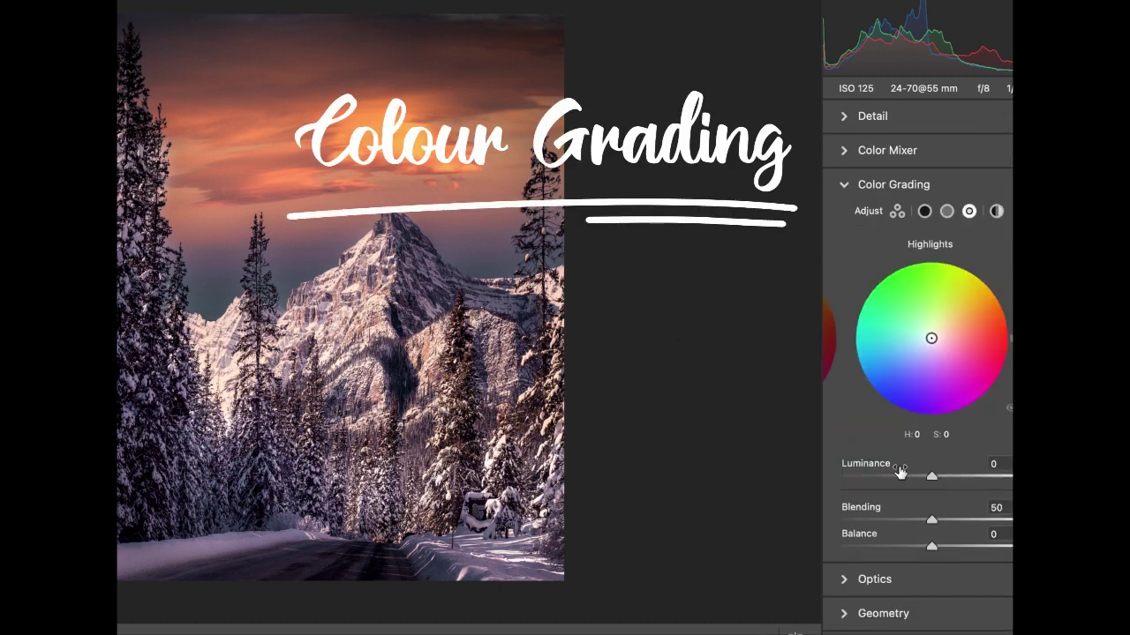
click(1009, 446)
mouse_move(884, 451)
mouse_down()
mouse_move(863, 455)
mouse_move(972, 479)
mouse_move(857, 478)
mouse_up()
drag(932, 503, 922, 505)
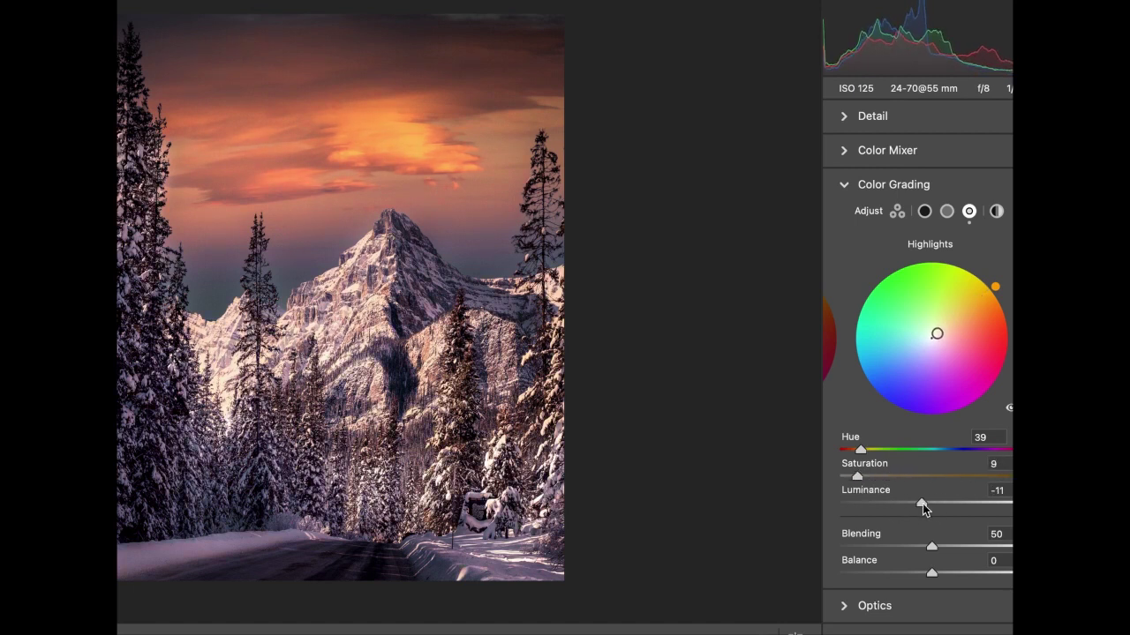
- Tint the midtones slightly orange
click(946, 211)
click(844, 476)
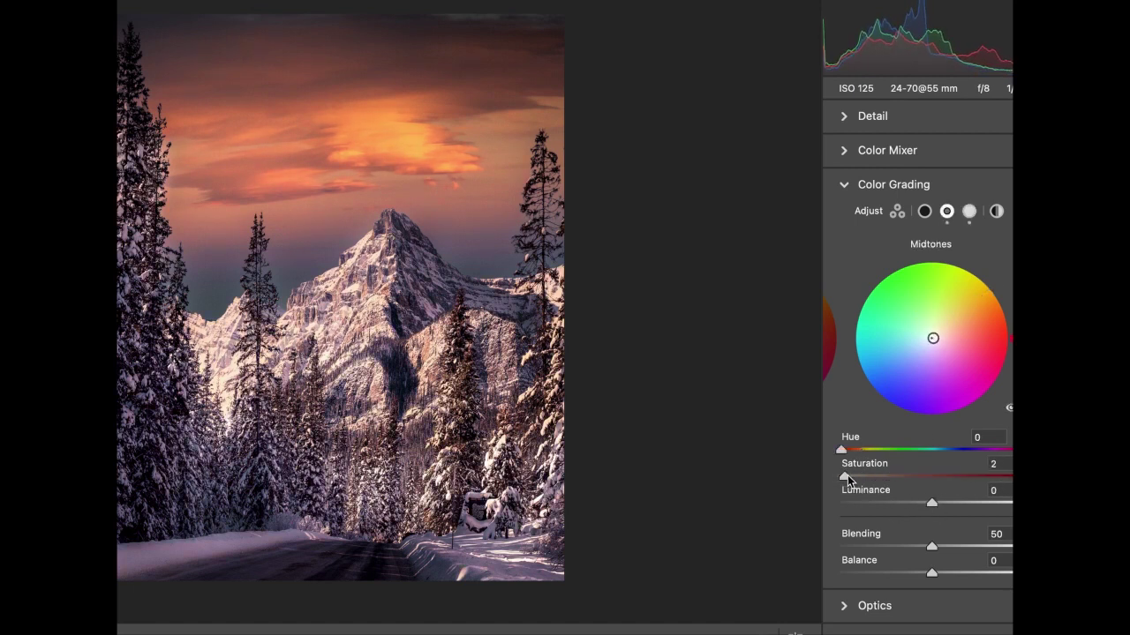
drag(841, 451, 951, 455)
- Grade the shadows cool blue at hue 221, saturation 10
click(924, 211)
drag(841, 476, 856, 477)
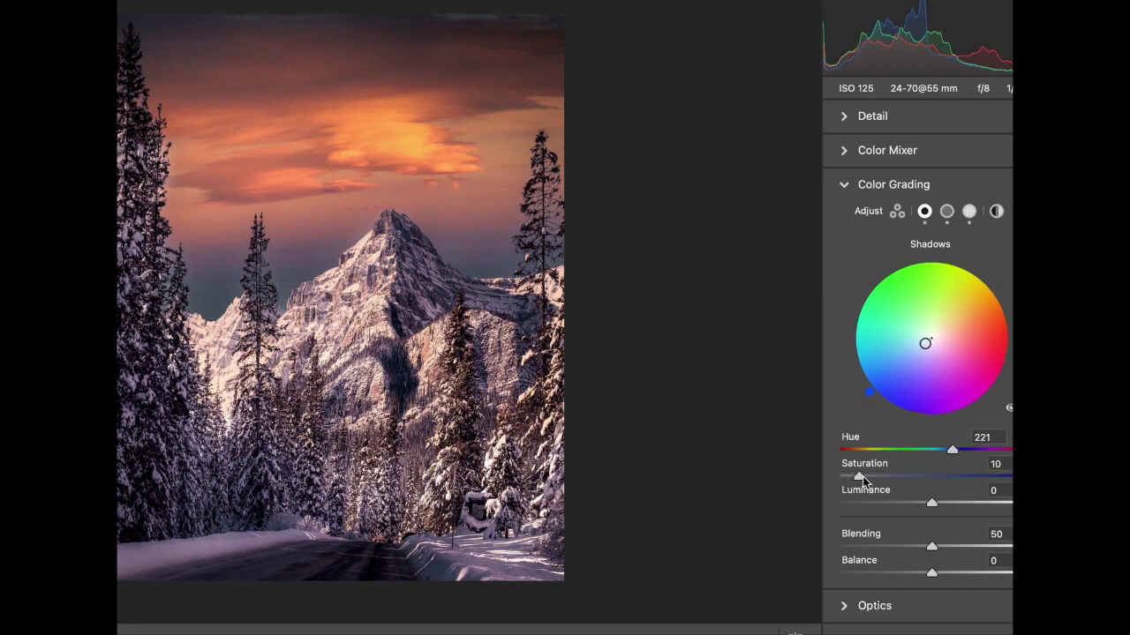
mouse_move(956, 504)
mouse_down()
mouse_move(941, 505)
mouse_move(970, 506)
mouse_up()
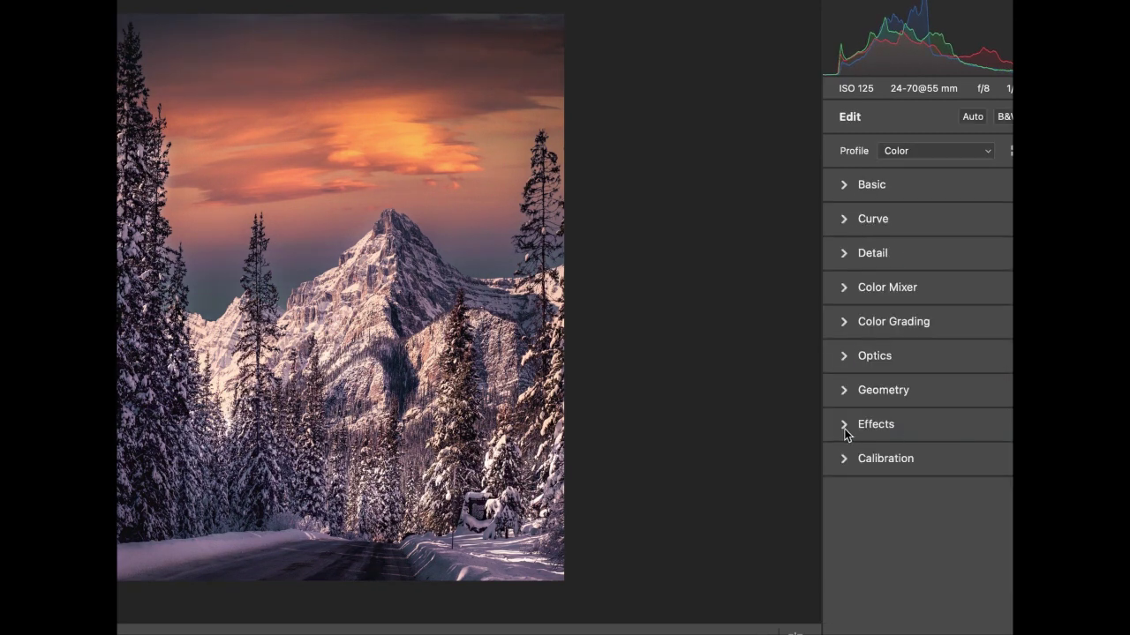
- Add a −15 vignette, apply Camera Raw, save, and stamp visible layers into Layer 3
click(845, 433)
drag(934, 500, 918, 501)
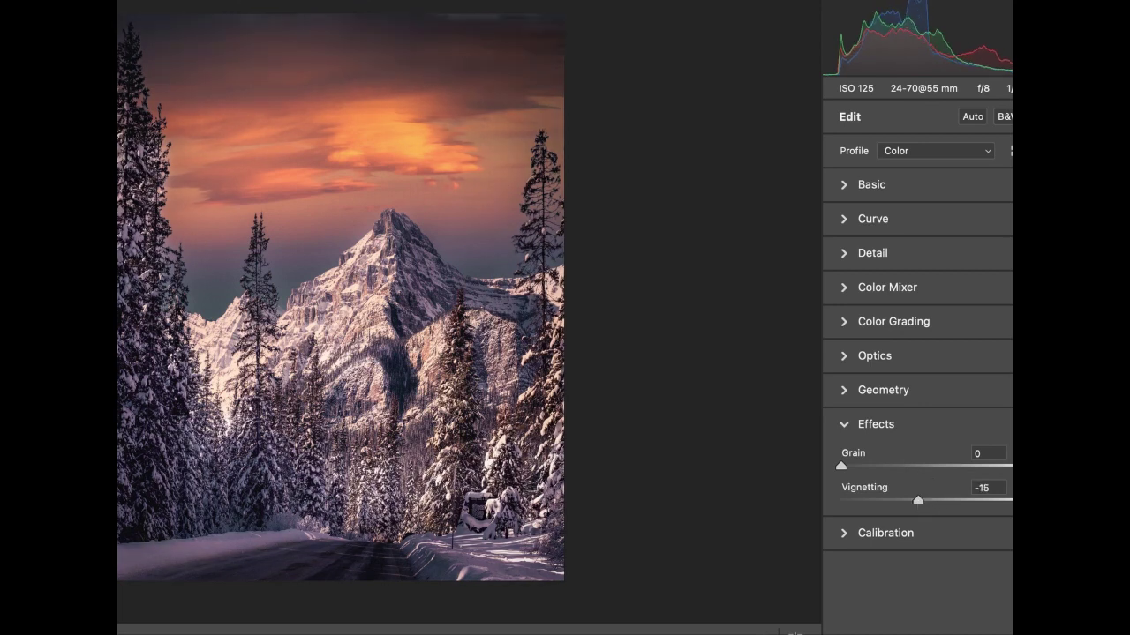
key(Return)
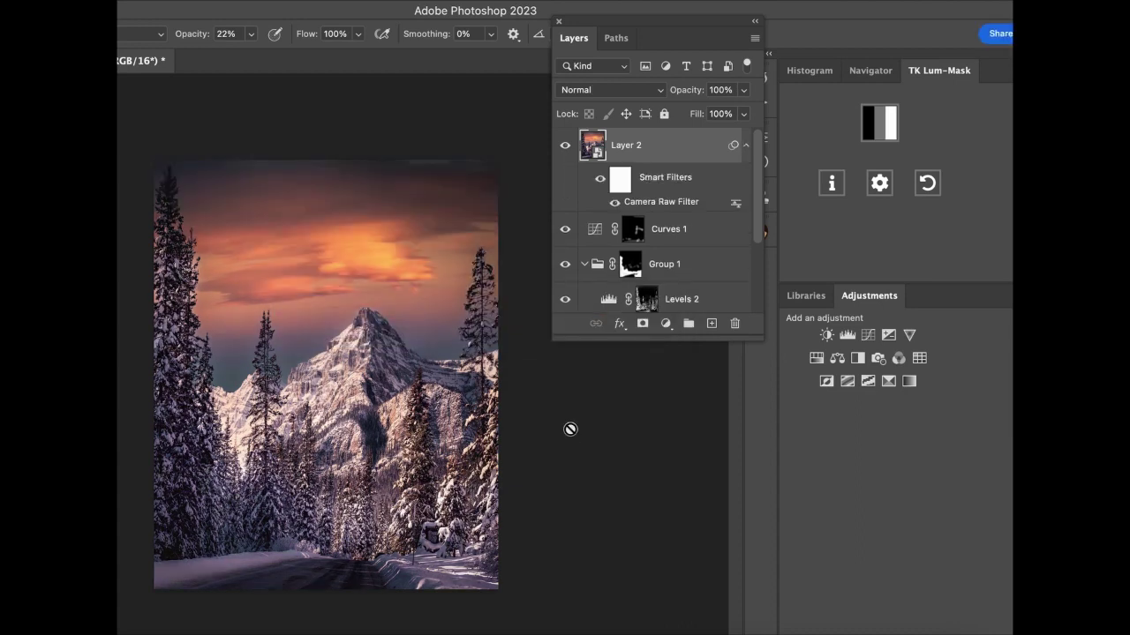
key(ctrl+s)
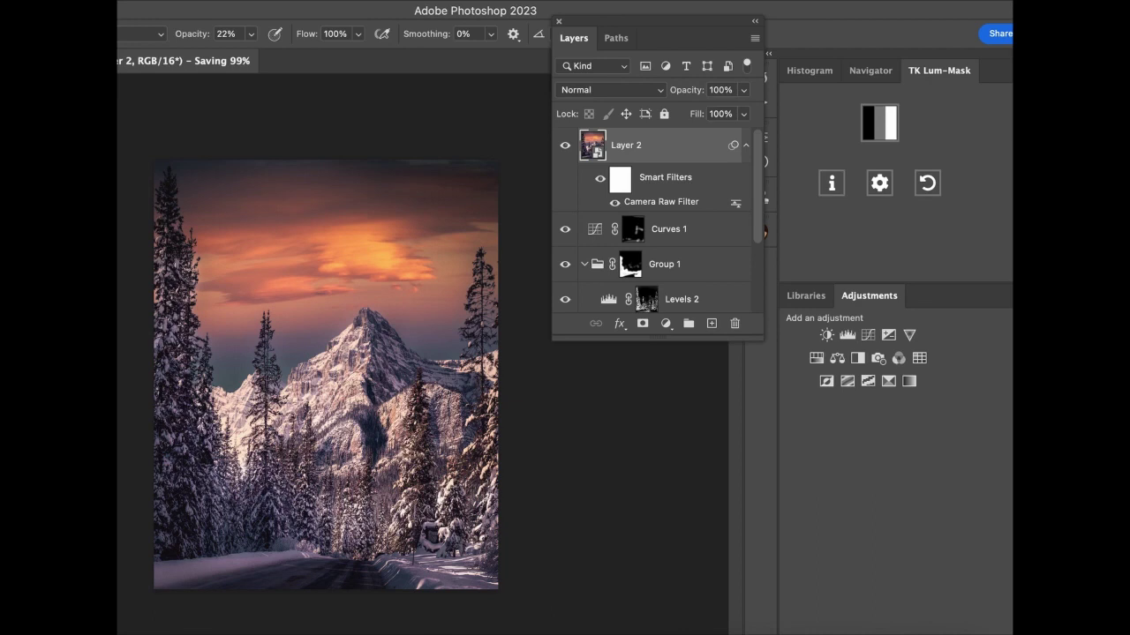
key(ctrl+alt+shift+e)
- Content-aware fill the top-edge strip of Layer 3, deselect, and browse the blur filters
right_click(409, 165)
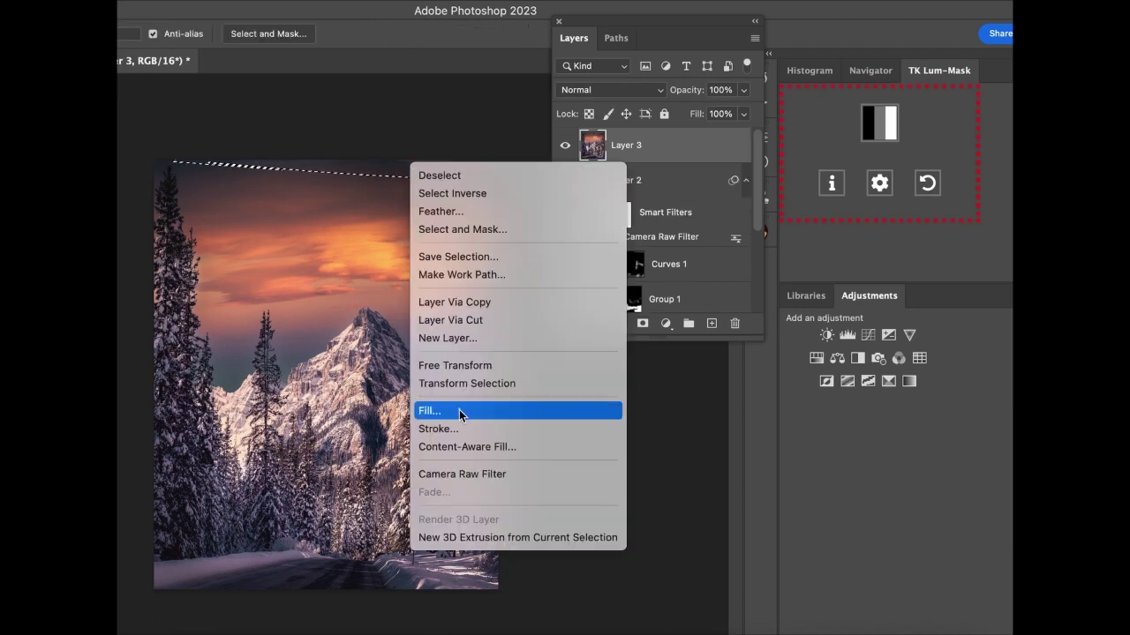
click(459, 409)
key(Return)
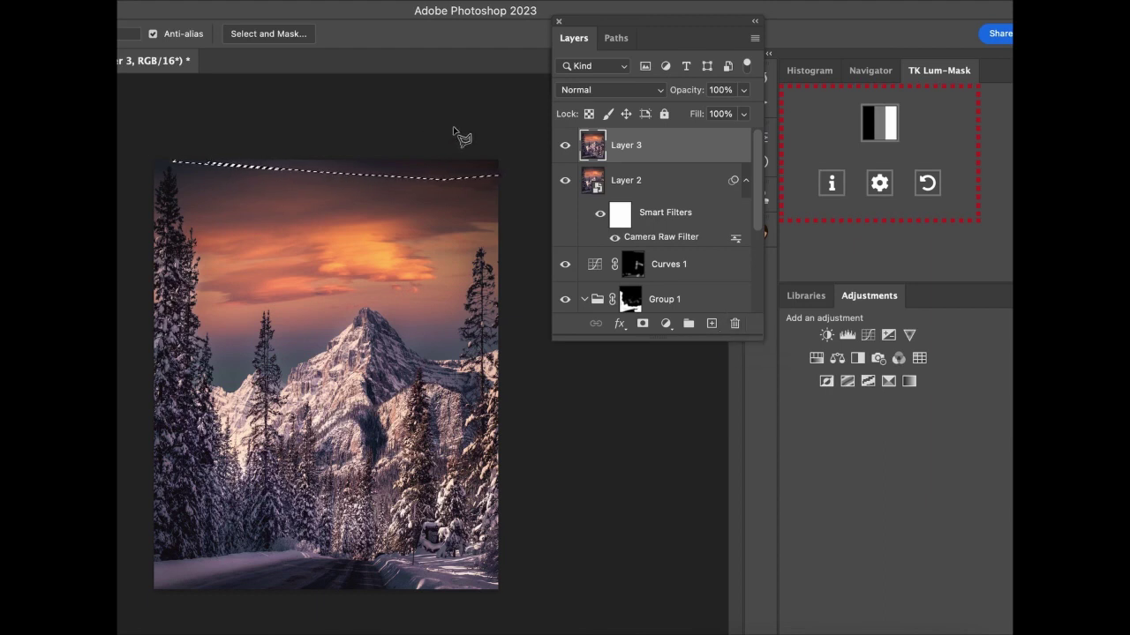
key(ctrl+d)
click(251, 1)
mouse_move(256, 168)
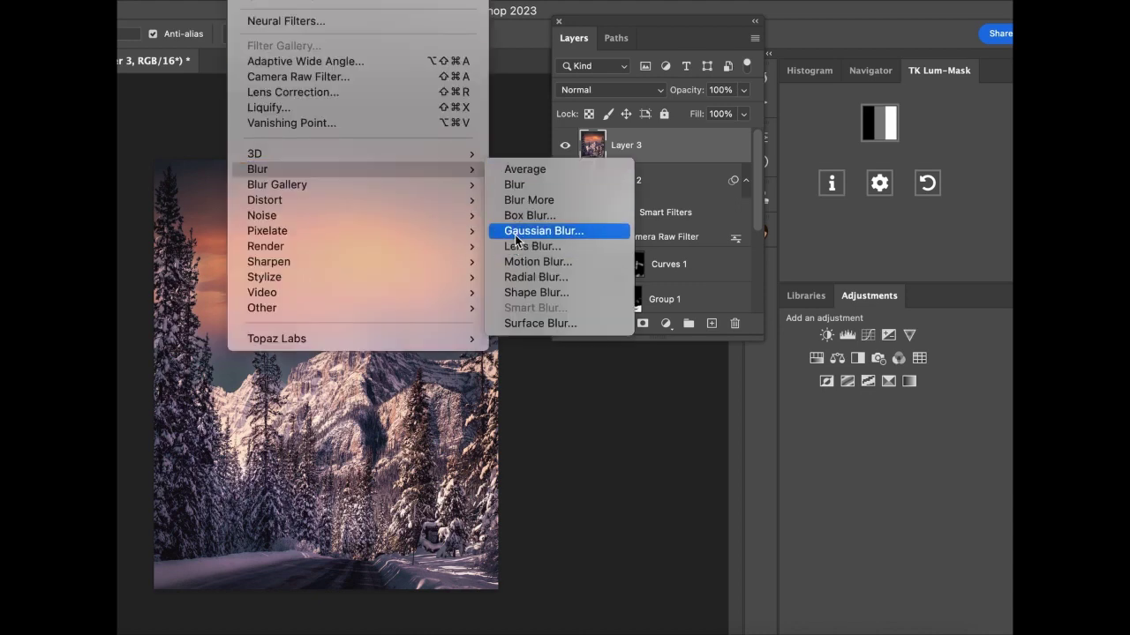
click(526, 112)
- Duplicate Layer 3 and apply a 24-pixel Gaussian Blur to the copy
key(ctrl+j)
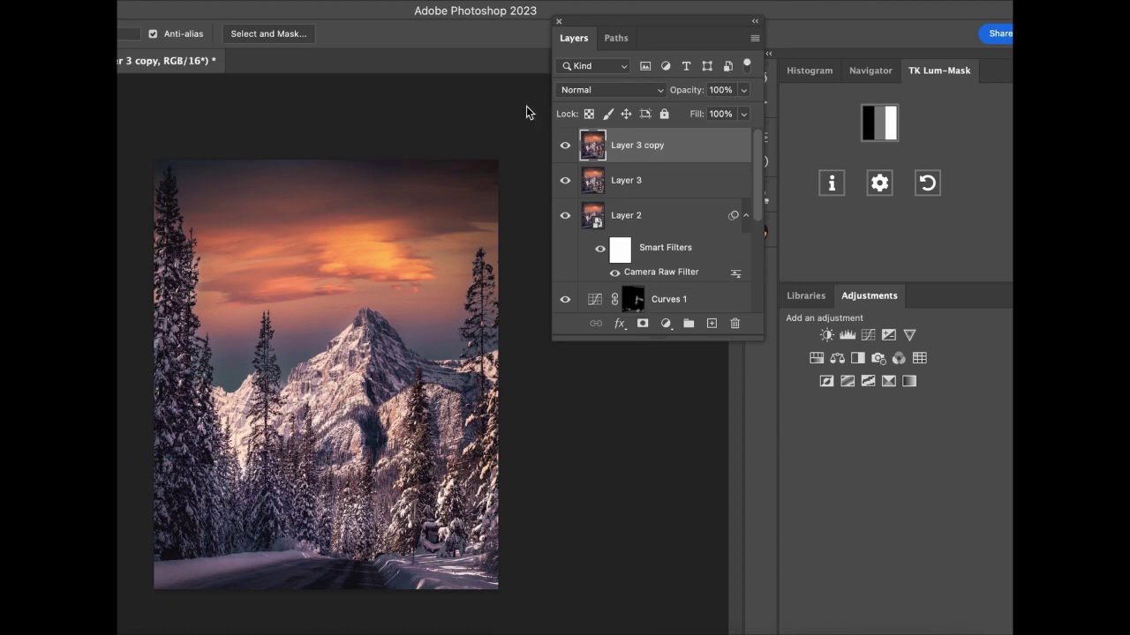
click(252, 1)
mouse_move(265, 201)
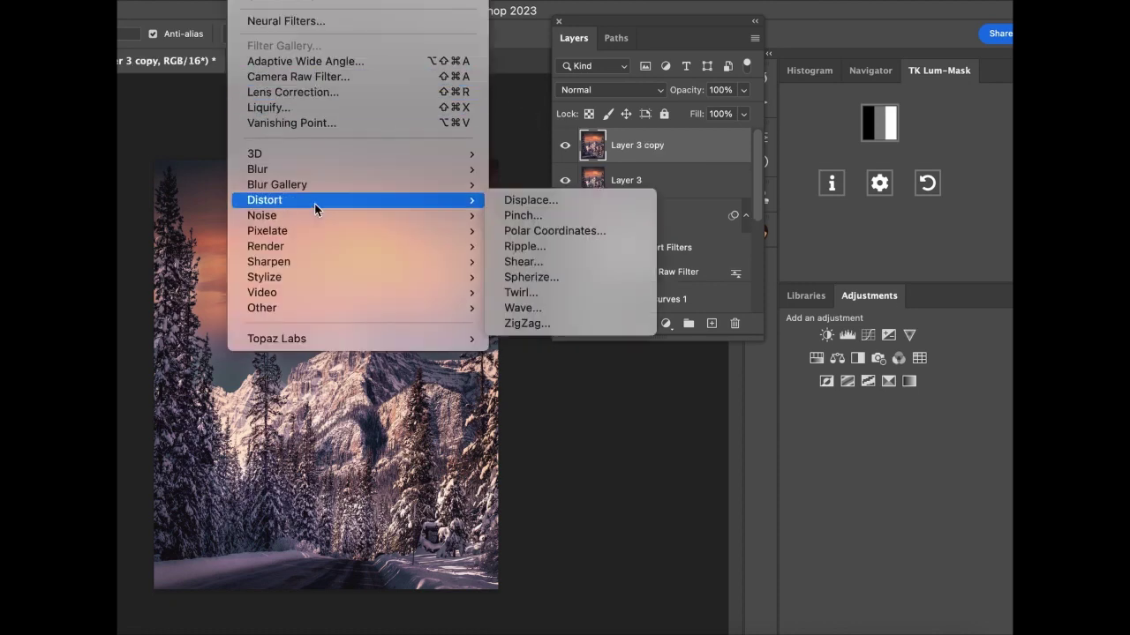
mouse_move(258, 170)
click(519, 232)
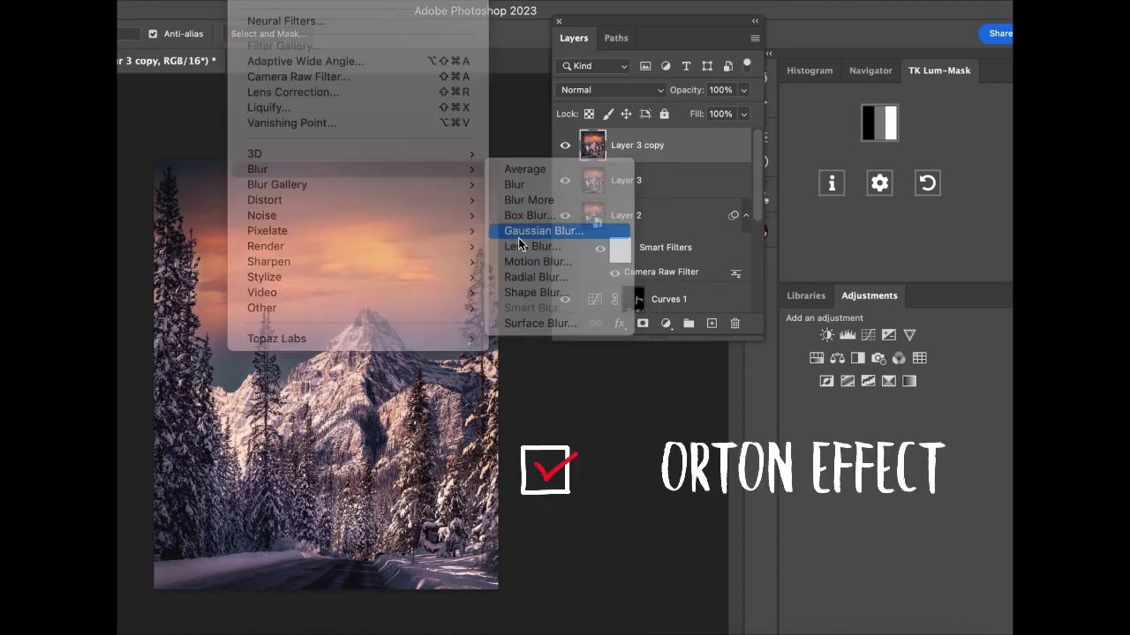
drag(727, 438, 713, 432)
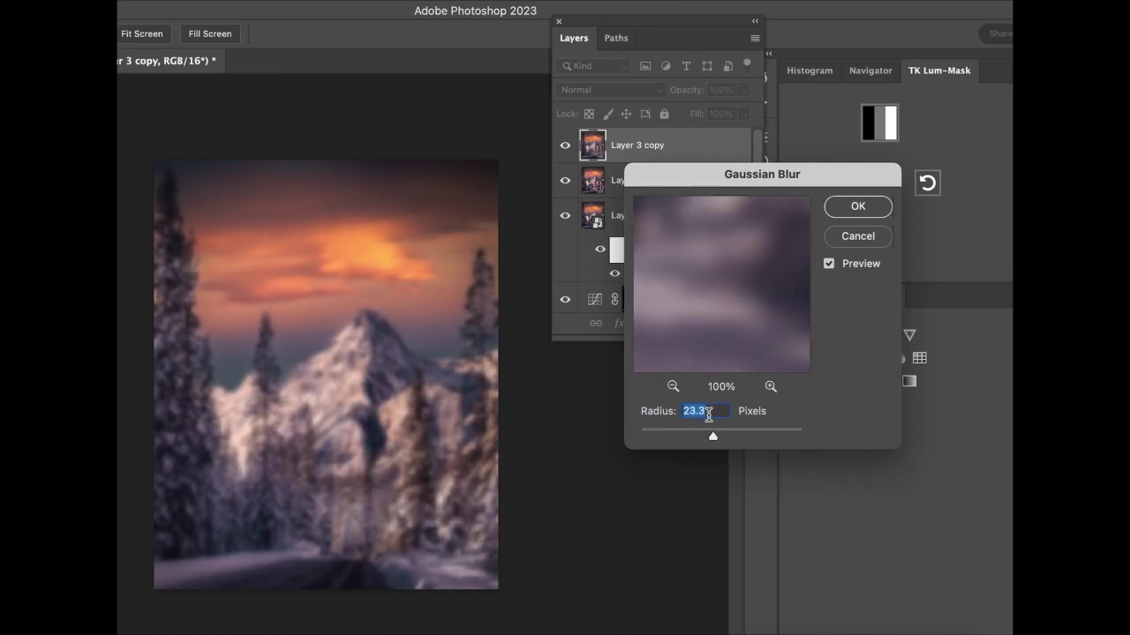
text(24)
key(Return)
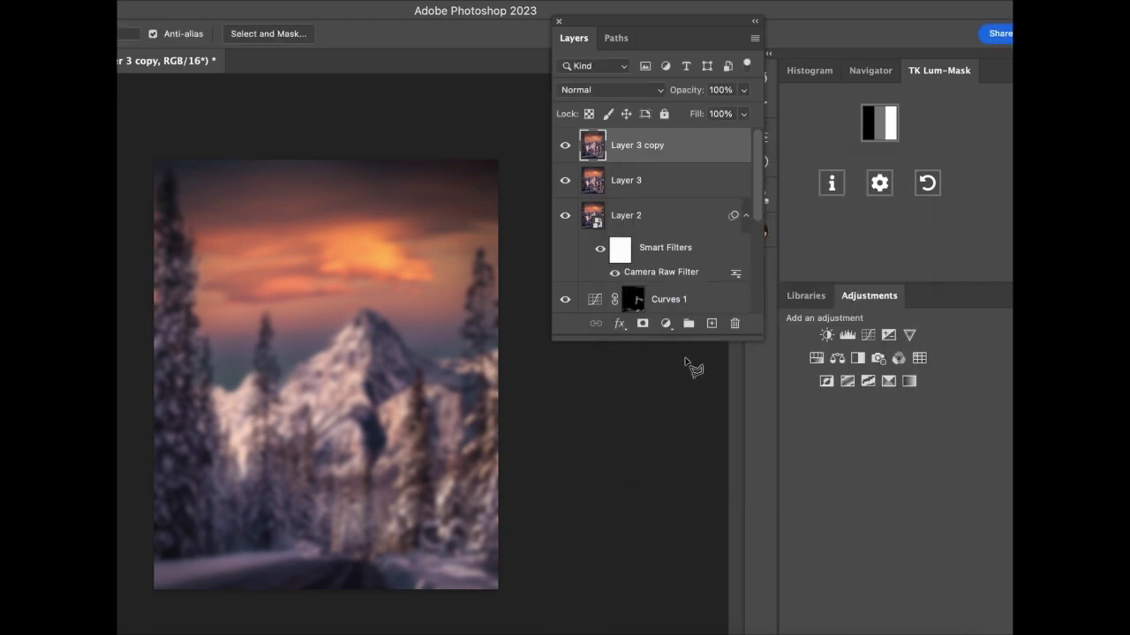
click(265, 0)
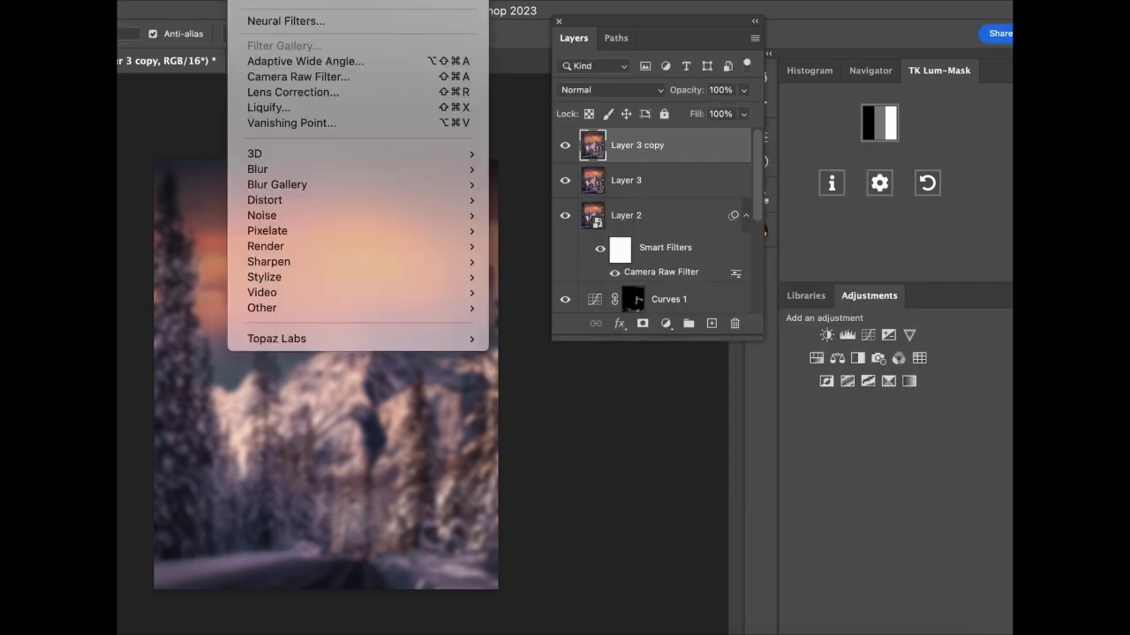
- Give the blurred copy exposure +0.85 and contrast +45 with the Camera Raw Filter
click(296, 77)
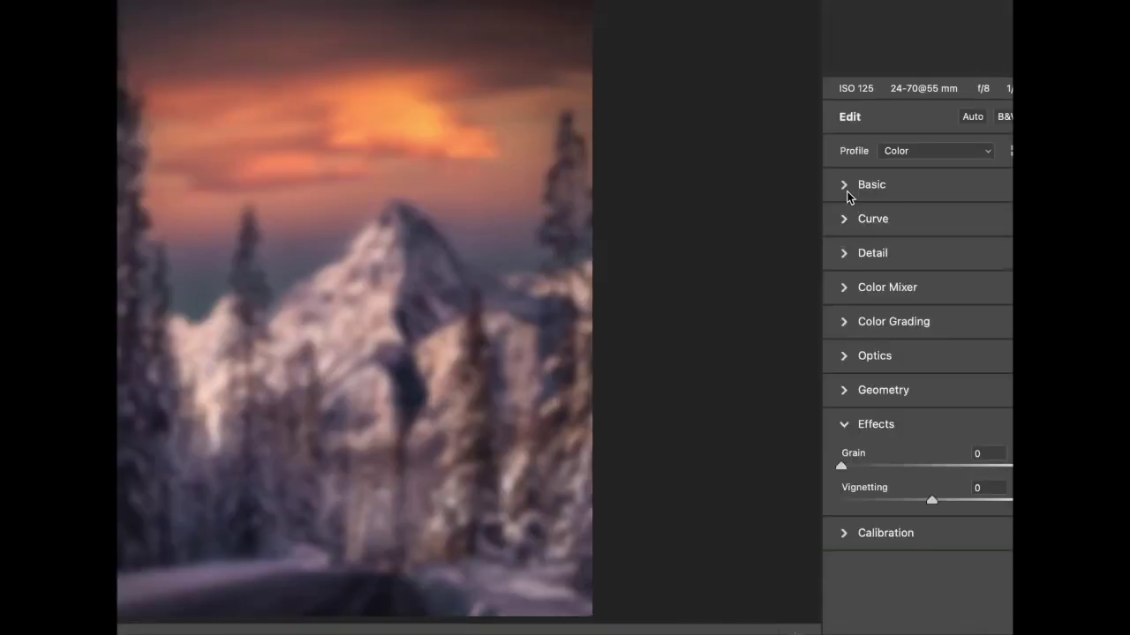
click(844, 187)
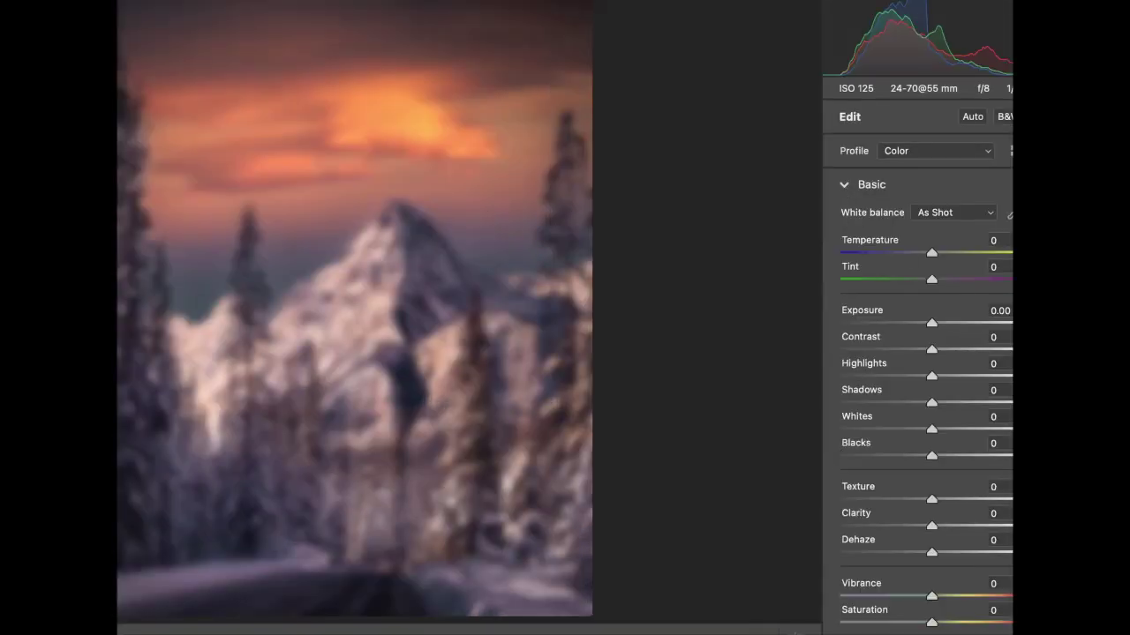
mouse_move(932, 325)
mouse_down()
mouse_move(946, 323)
mouse_move(956, 352)
mouse_move(973, 351)
mouse_up()
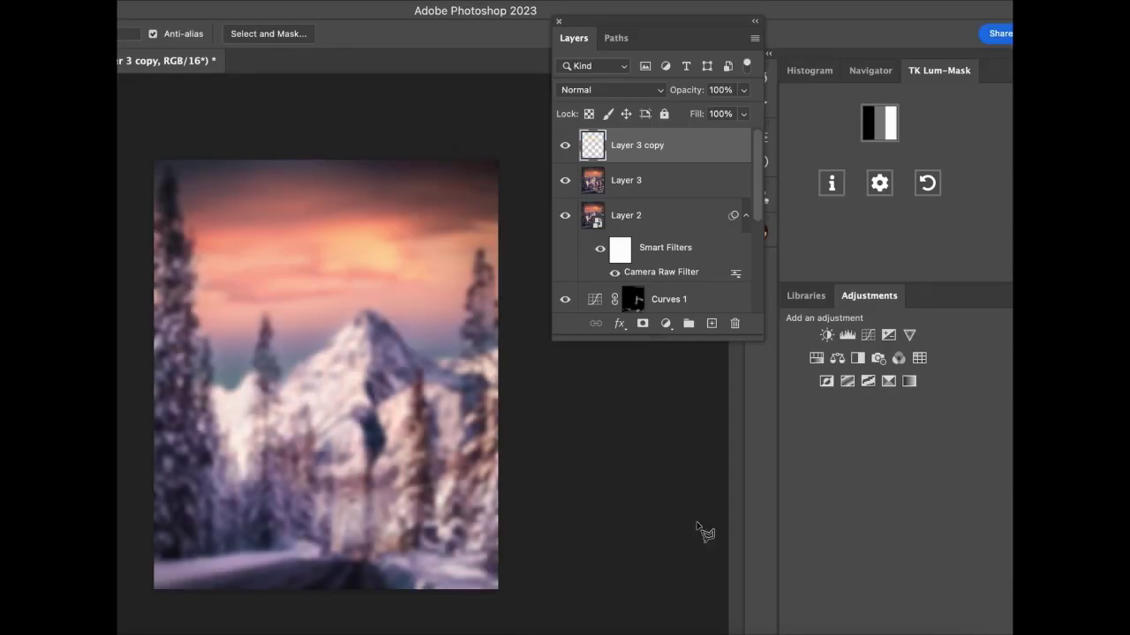
- Load a Lights luminosity selection and add it as Layer 3 copy's layer mask
click(879, 123)
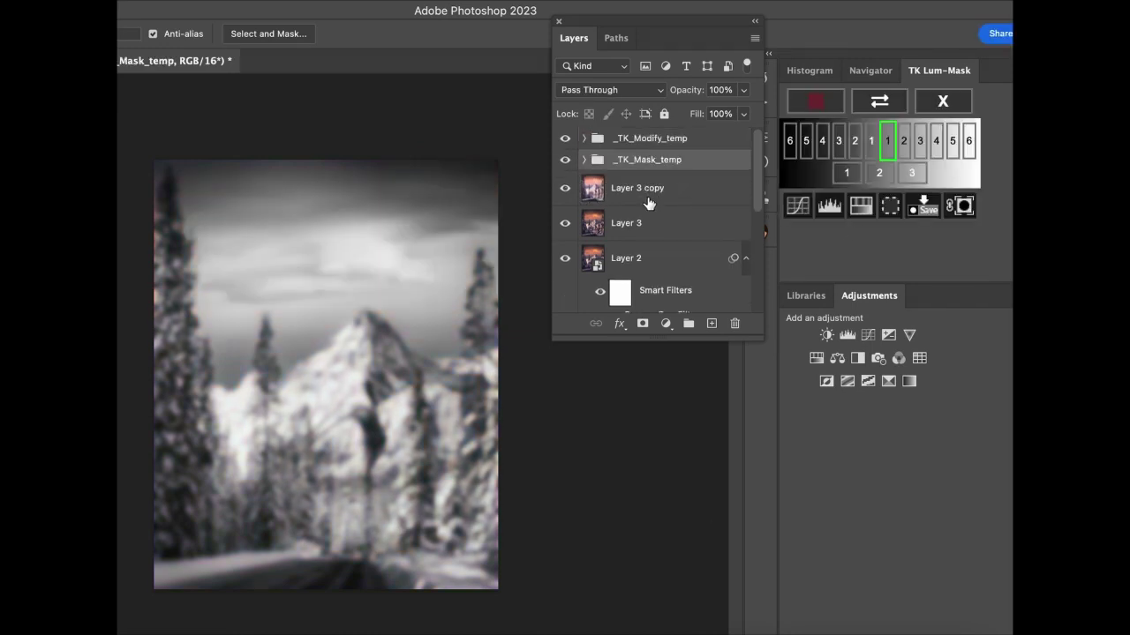
click(650, 199)
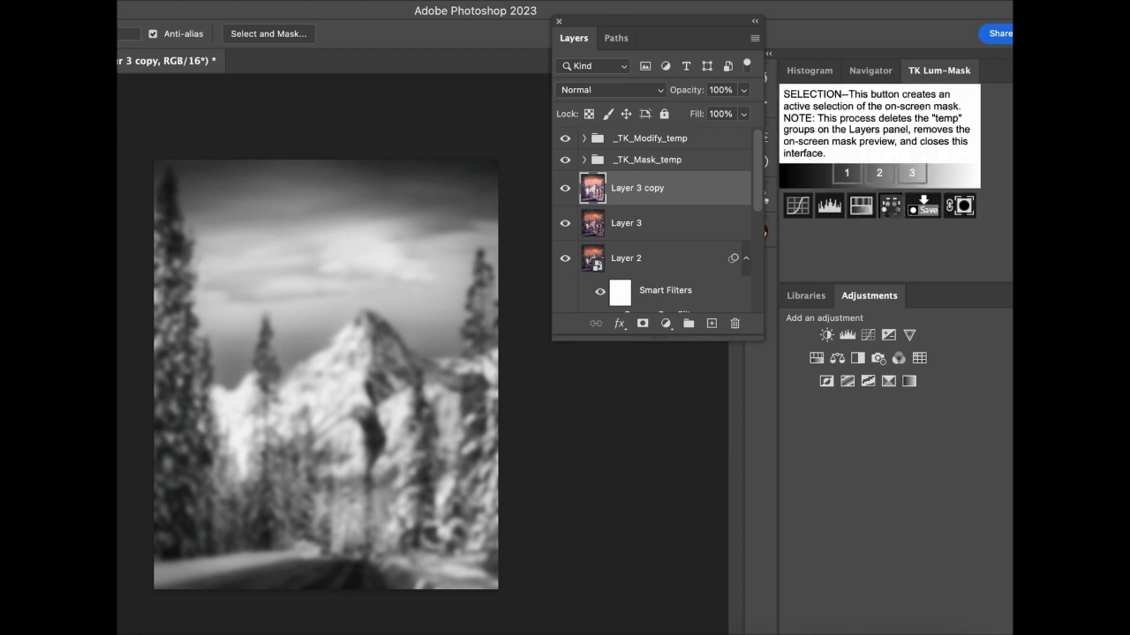
click(891, 210)
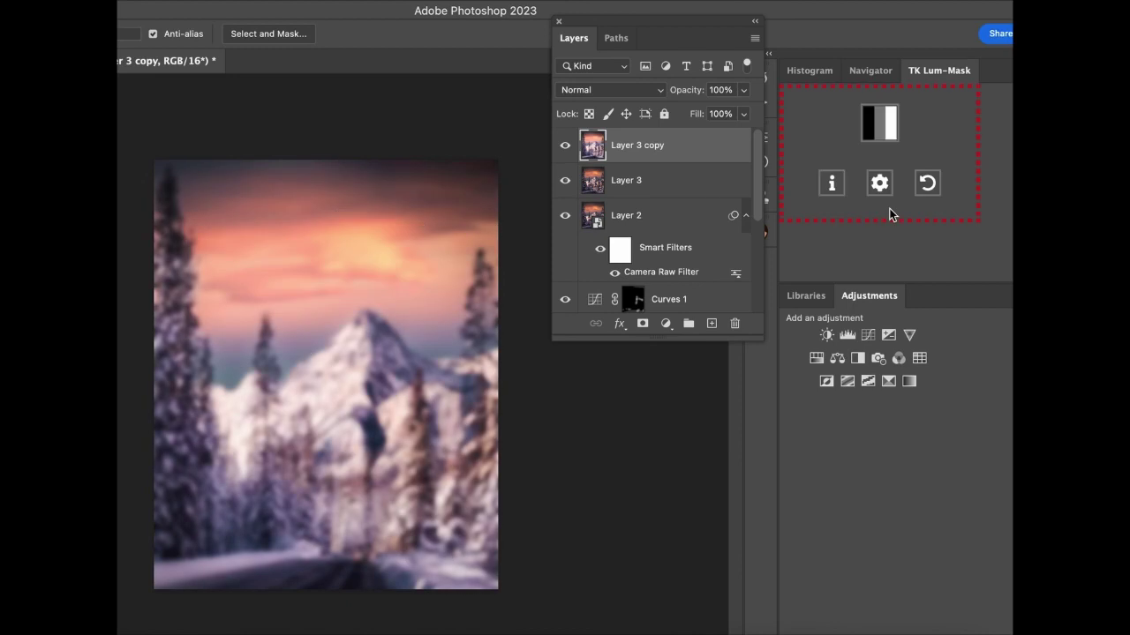
click(642, 324)
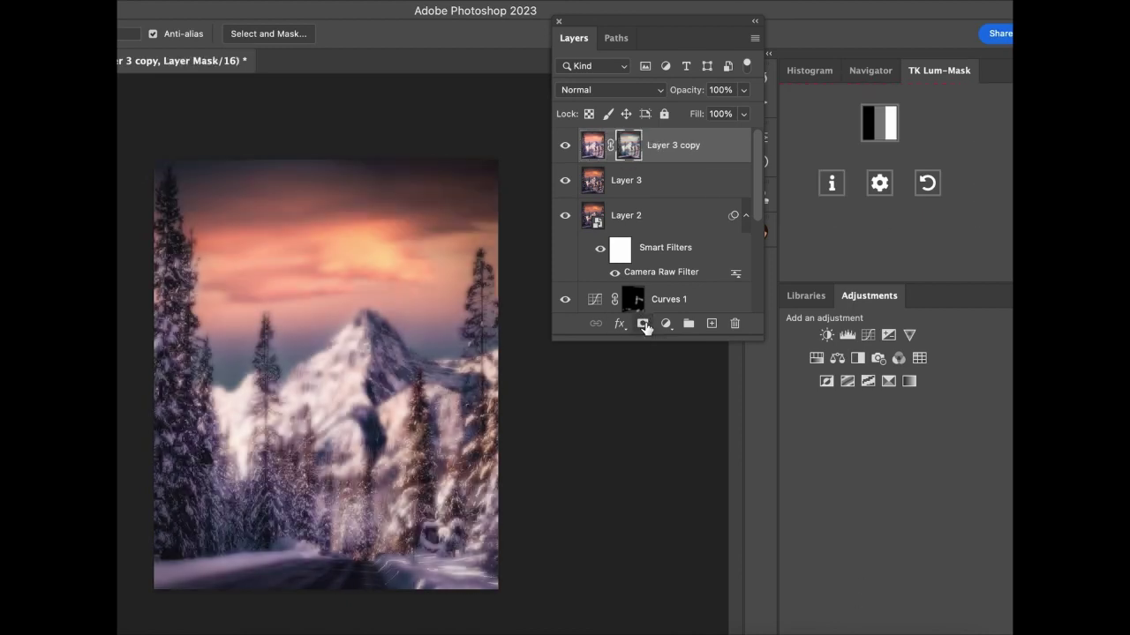
- Drag Layer 3 copy's opacity down and flick its visibility to compare
click(743, 114)
drag(738, 114, 671, 113)
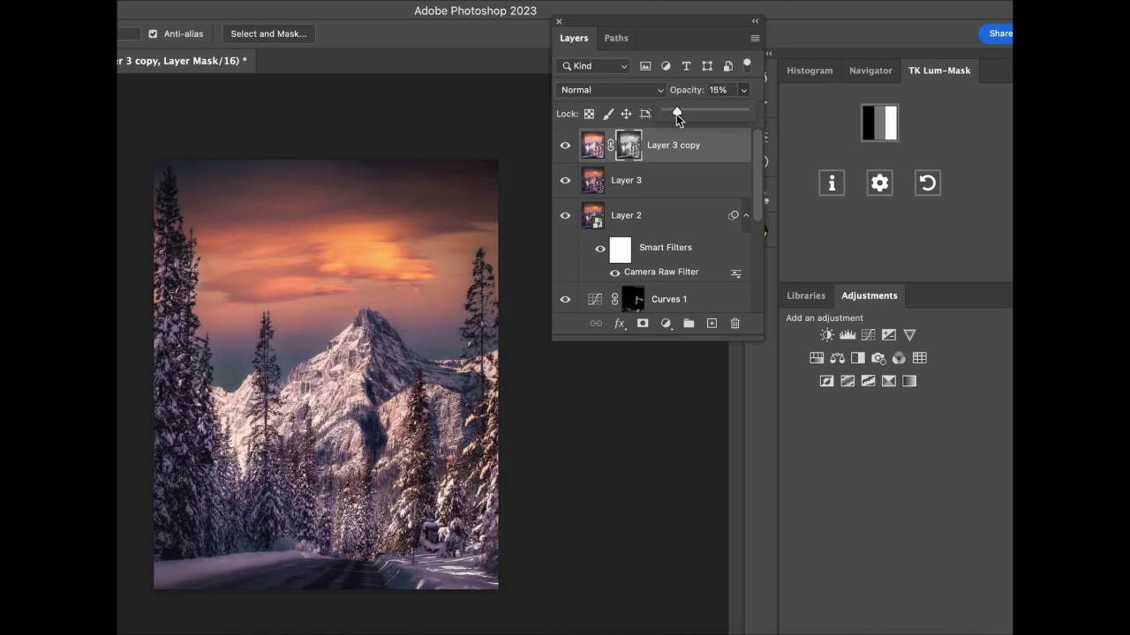
drag(676, 113, 686, 118)
click(565, 145)
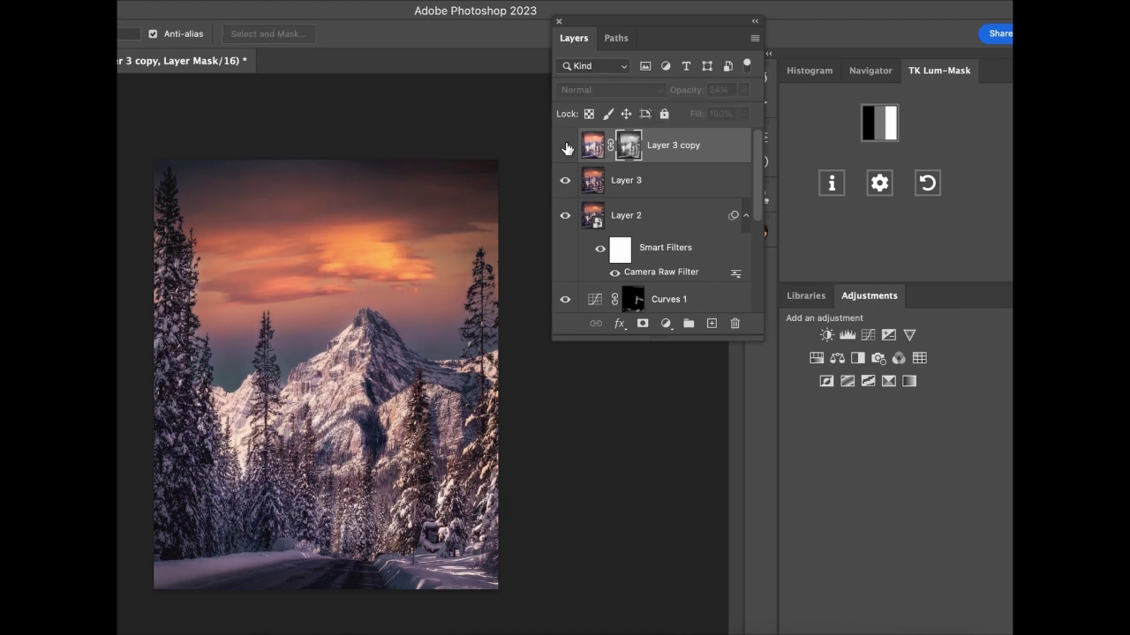
click(565, 146)
- Settle the glow opacity at 10%, toggling visibility to compare before and after
click(743, 89)
drag(694, 113, 686, 113)
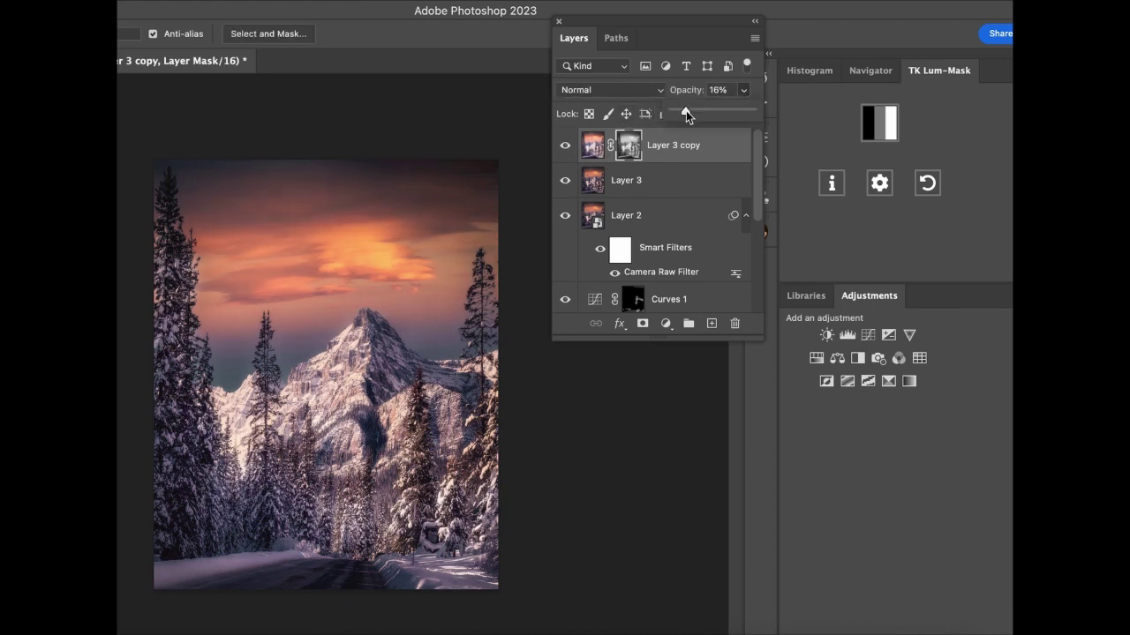
click(565, 147)
click(565, 147)
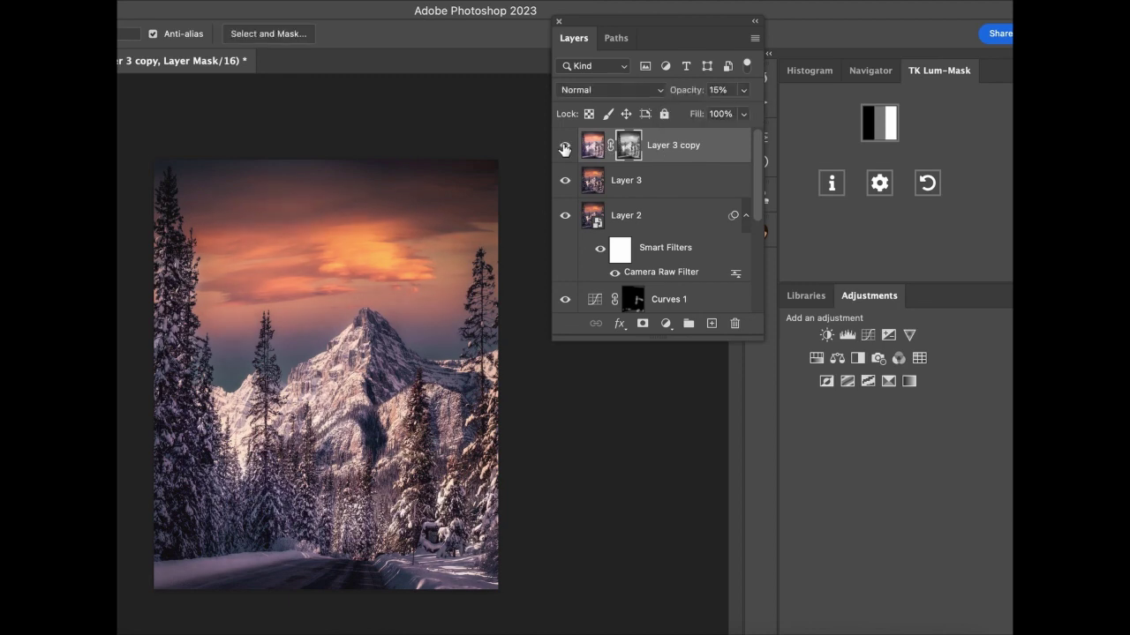
click(565, 148)
click(564, 147)
click(743, 91)
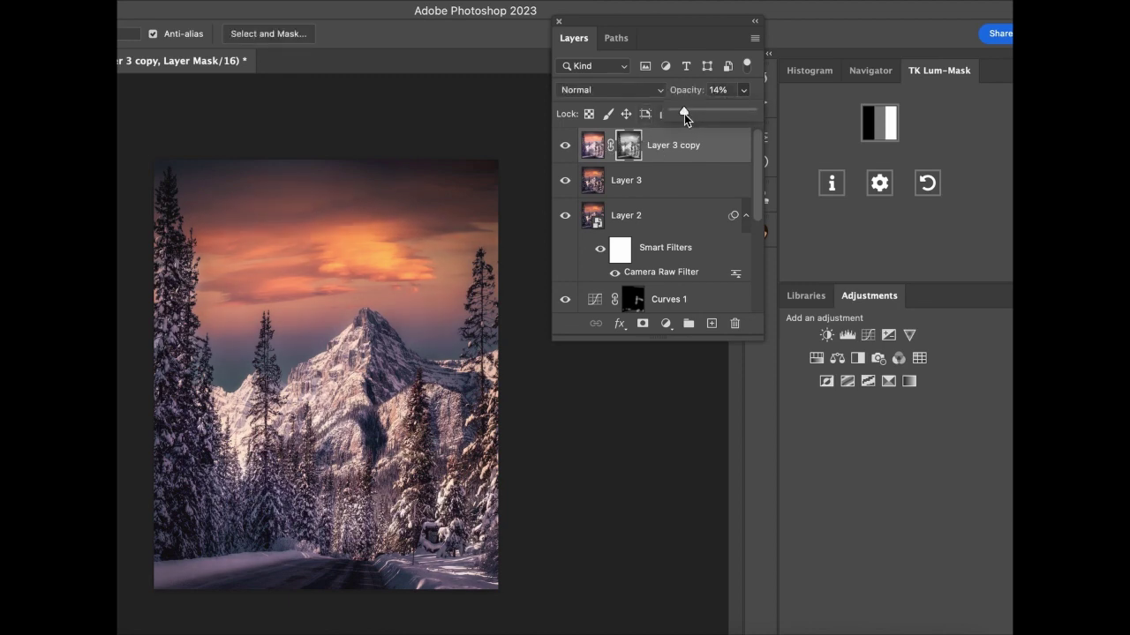
drag(684, 115, 680, 113)
click(565, 148)
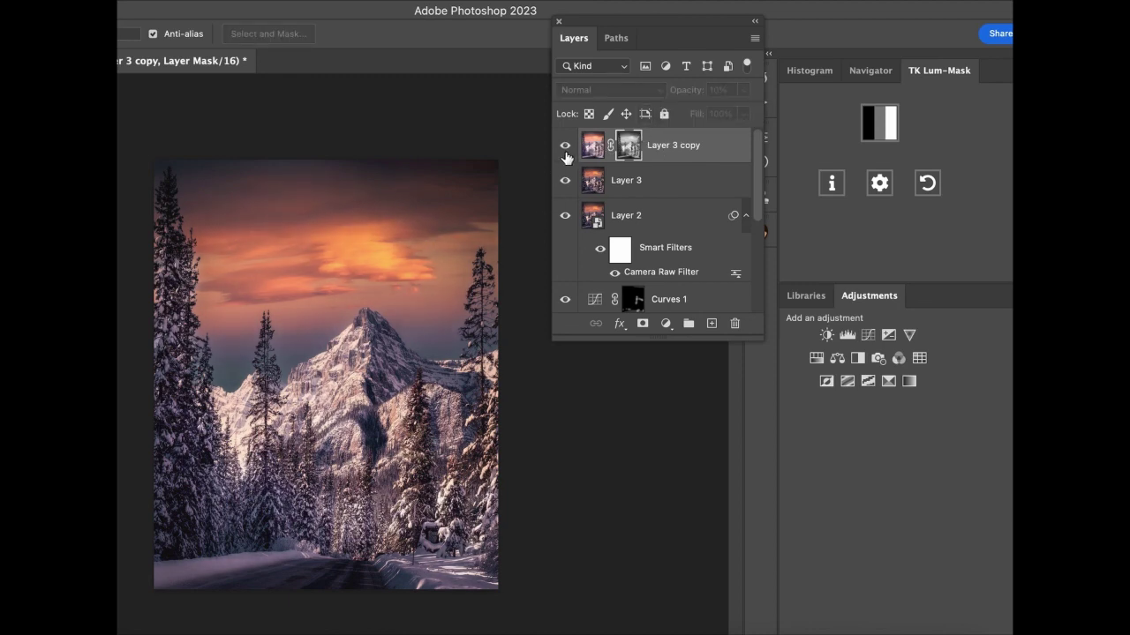
click(565, 150)
click(565, 150)
click(564, 150)
click(565, 150)
click(565, 147)
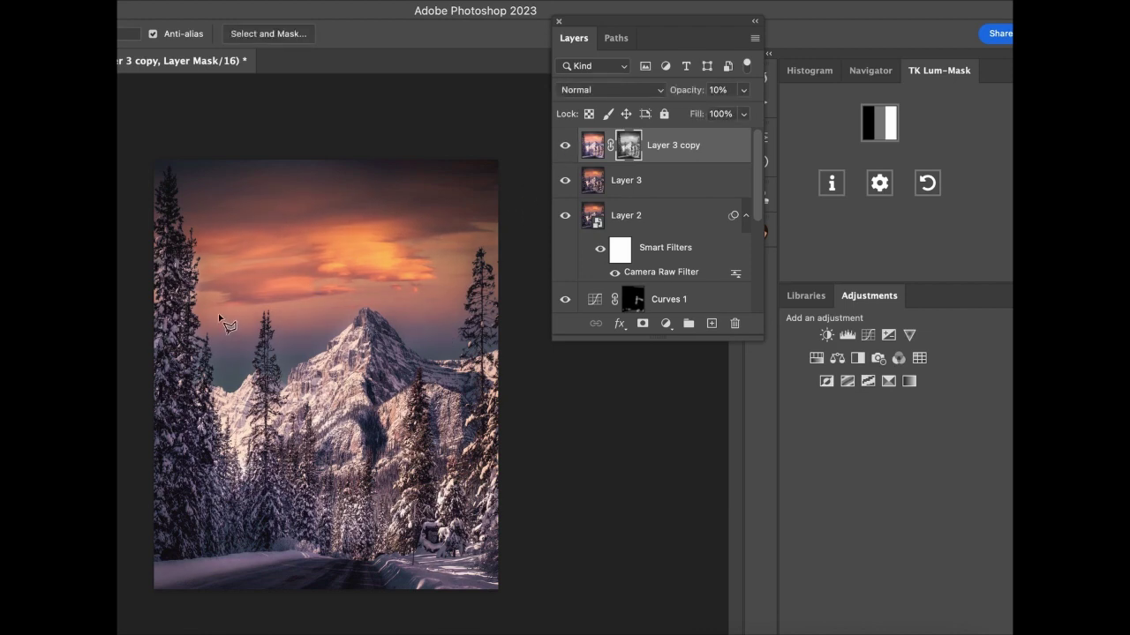
- Group the glow layer as Group 2 and mask out the sky using Select Sky on Layer 3
key(ctrl+g)
click(596, 206)
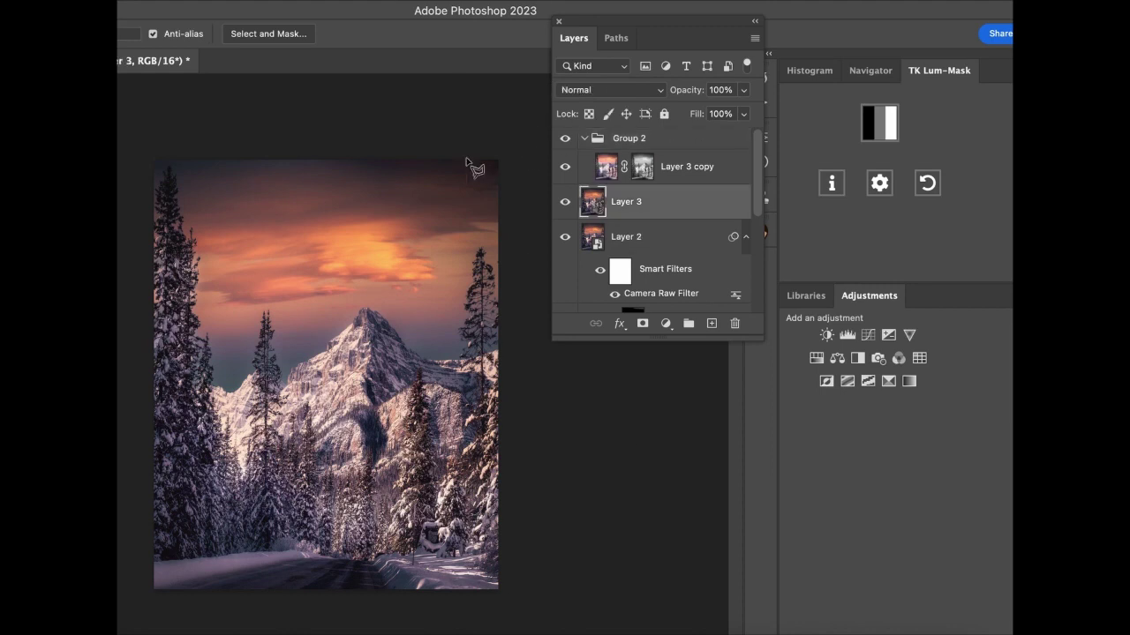
click(265, 1)
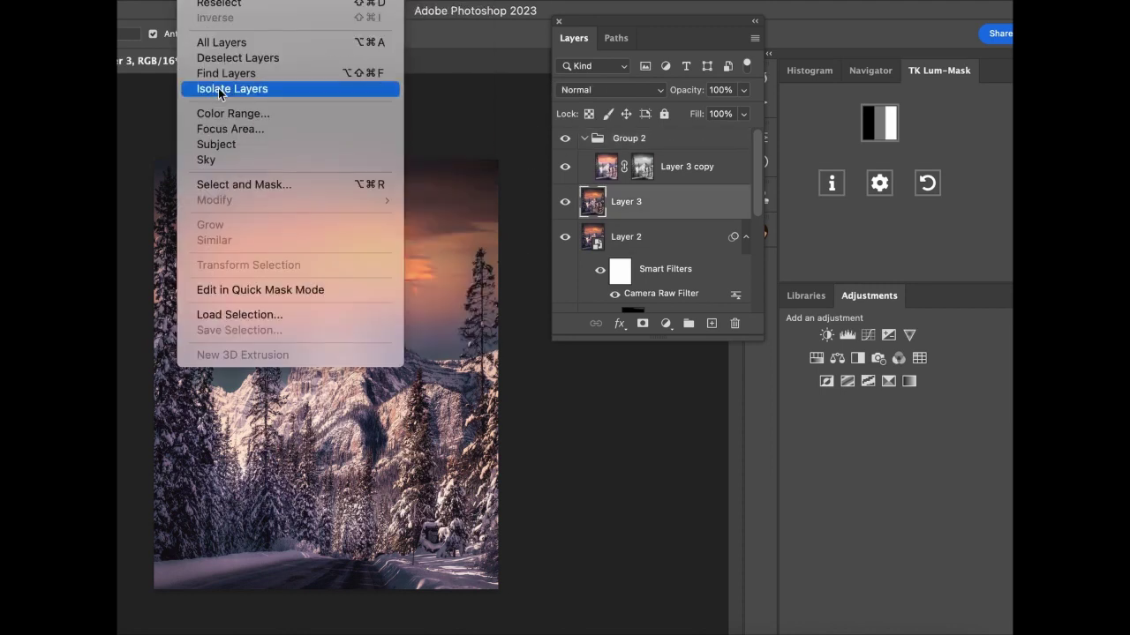
click(214, 156)
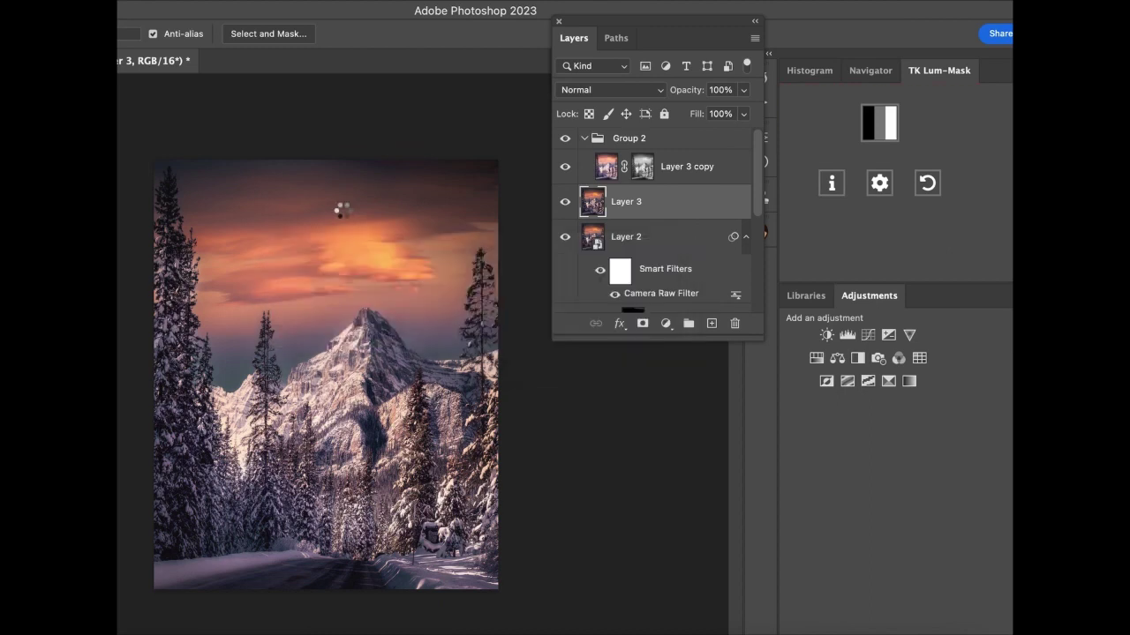
click(653, 138)
click(642, 324)
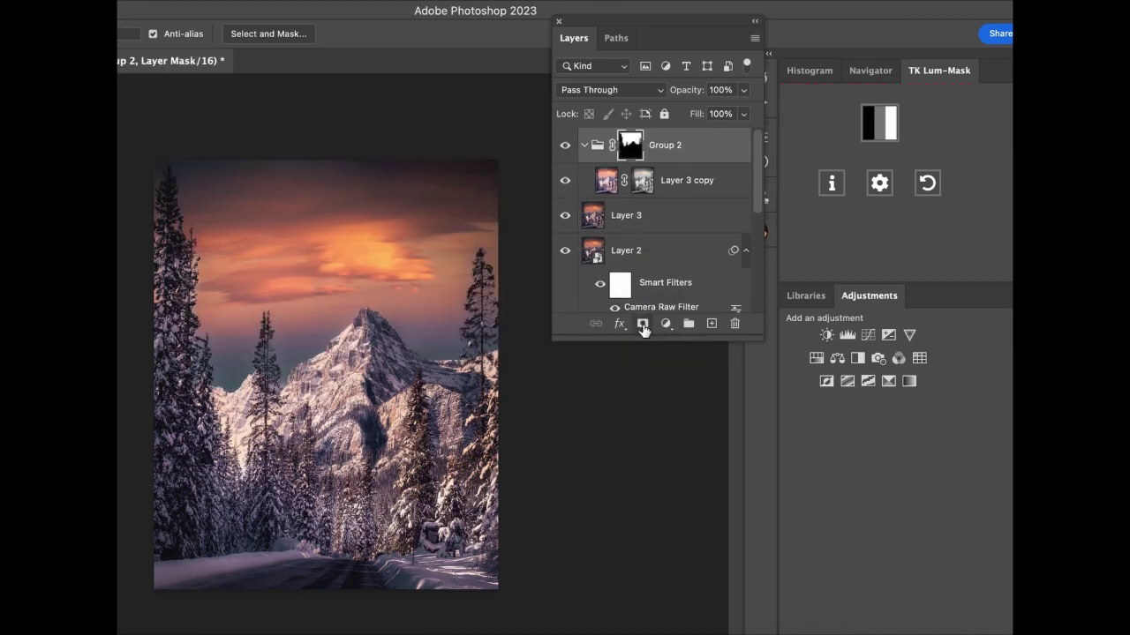
- Toggle Group 2's visibility to judge the land-only glow, then save the document
click(566, 146)
click(566, 146)
click(697, 180)
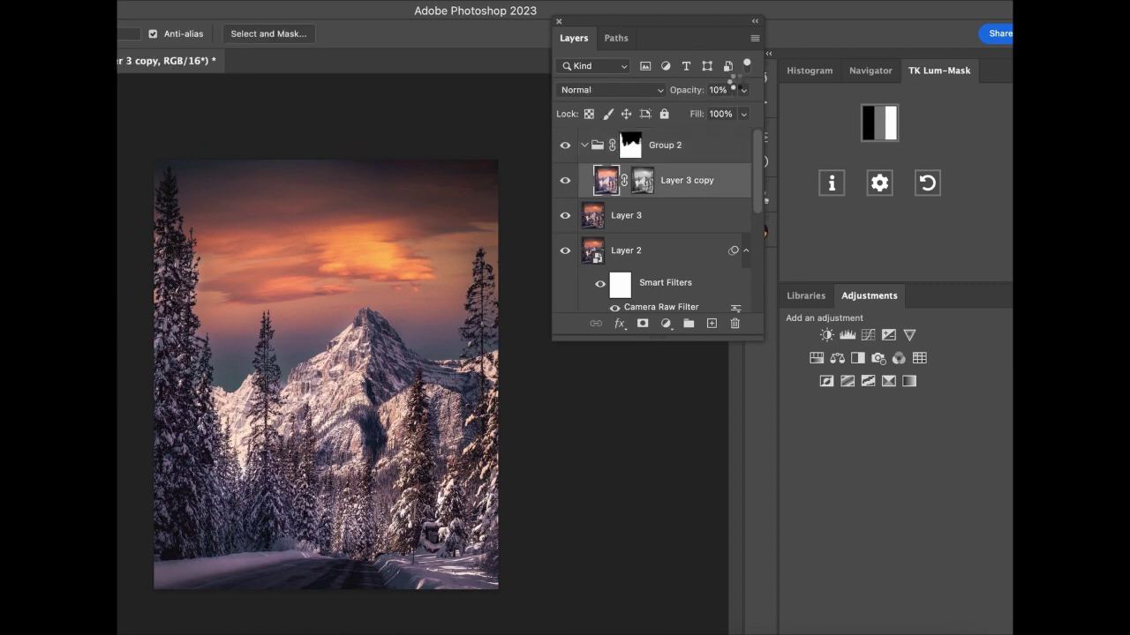
click(743, 90)
click(565, 146)
click(566, 147)
click(566, 149)
click(567, 150)
click(566, 146)
click(566, 146)
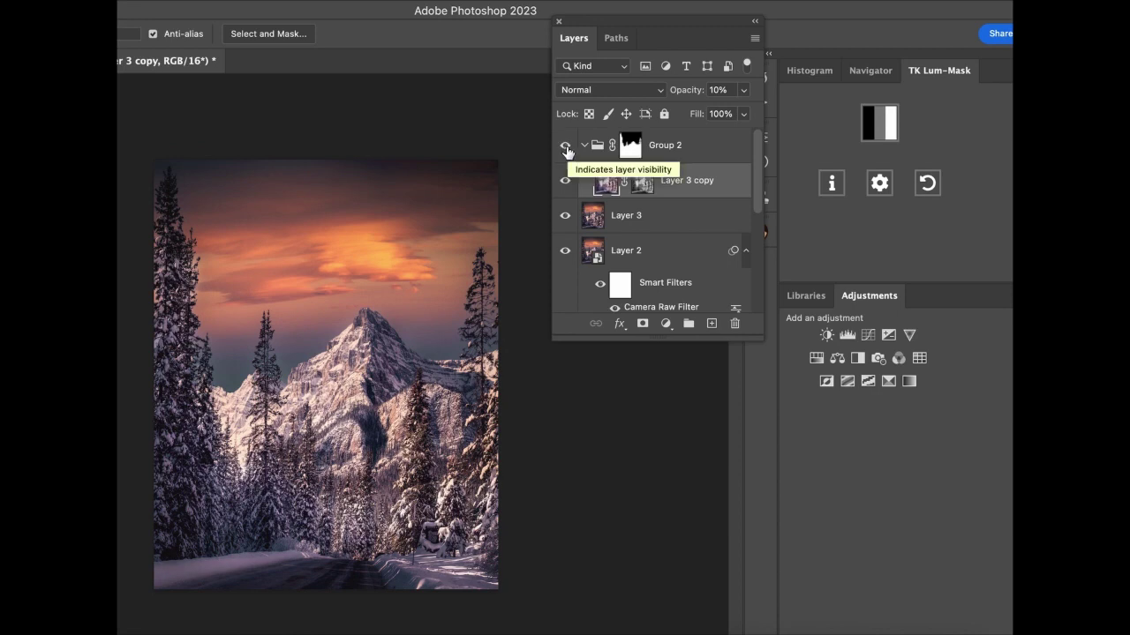
click(565, 146)
click(566, 146)
click(566, 147)
click(565, 146)
click(566, 146)
click(566, 147)
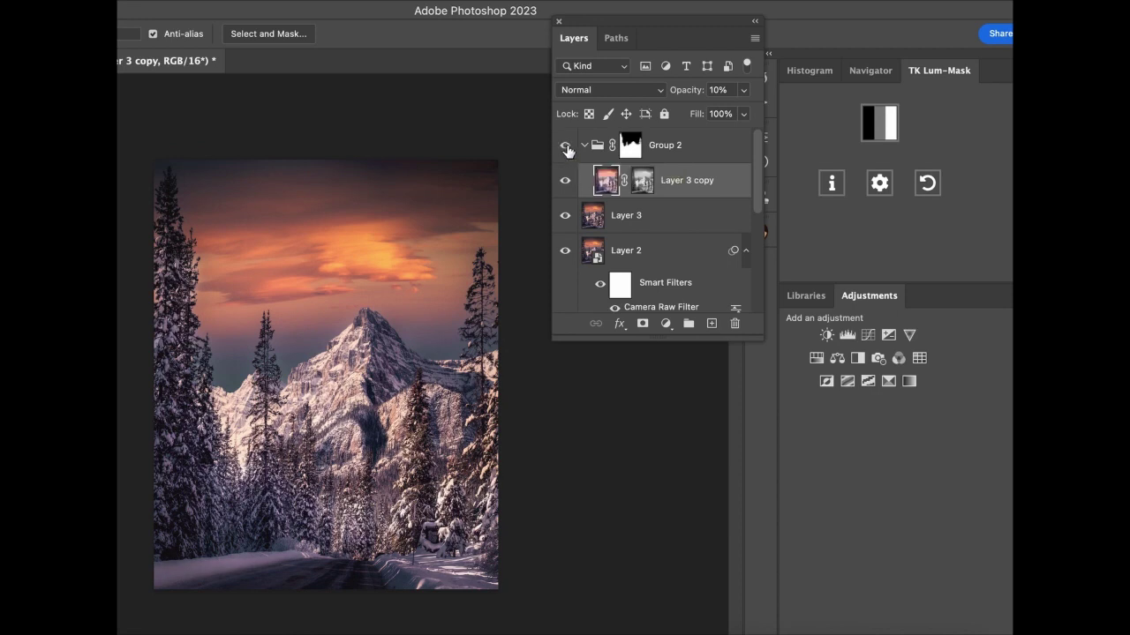
click(630, 147)
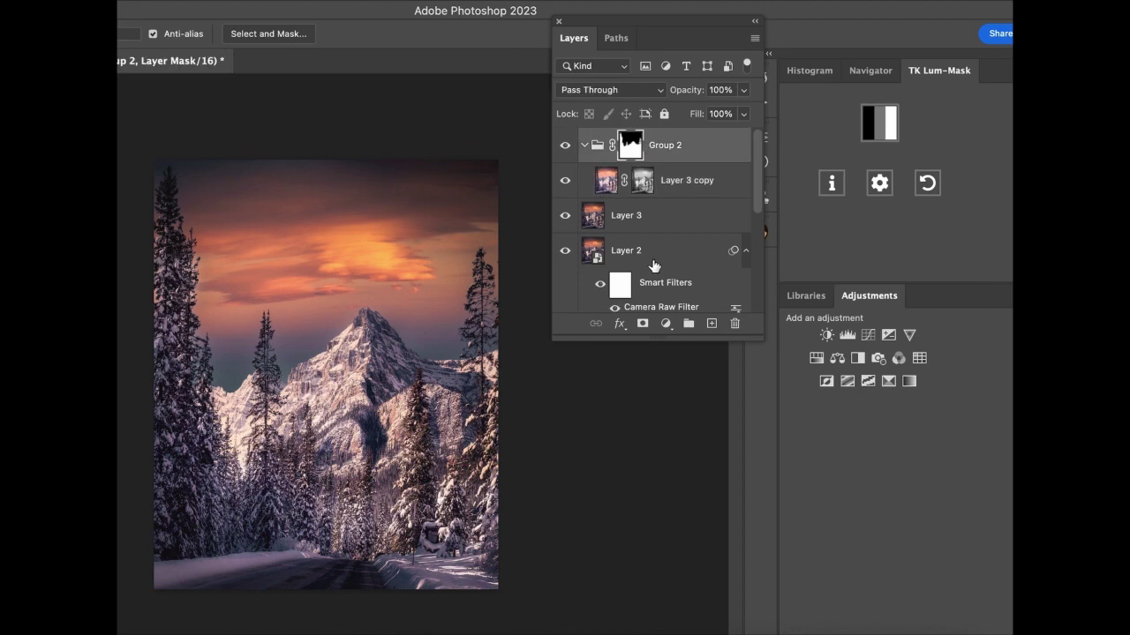
key(ctrl+s)
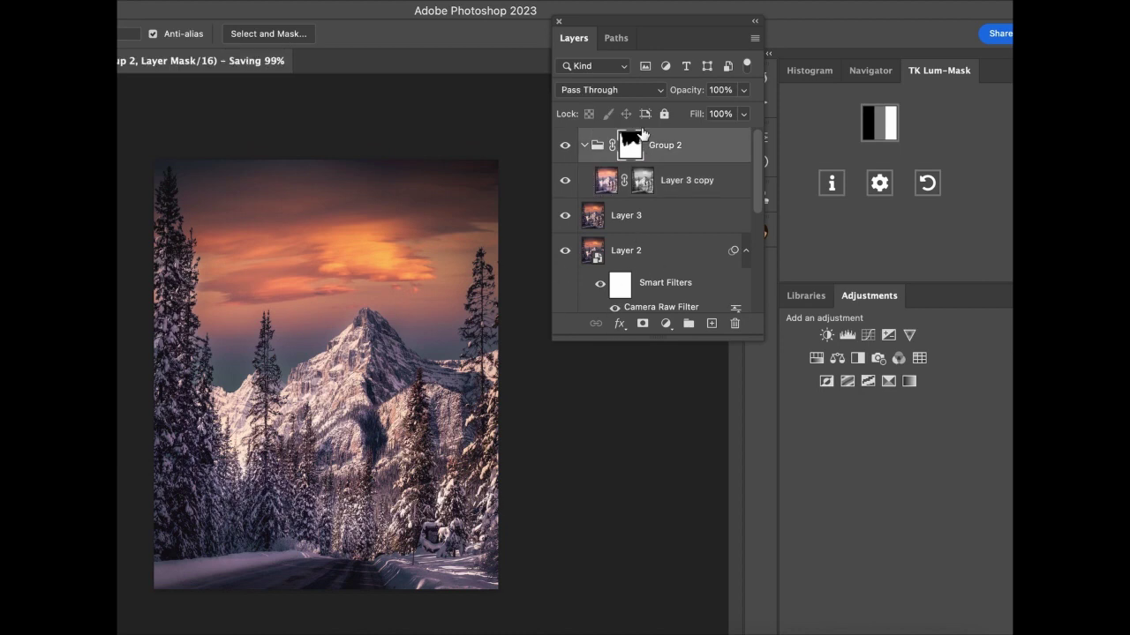
- Collapse Group 2 and add a new empty Layer 4 above it for the signature
click(584, 145)
click(711, 323)
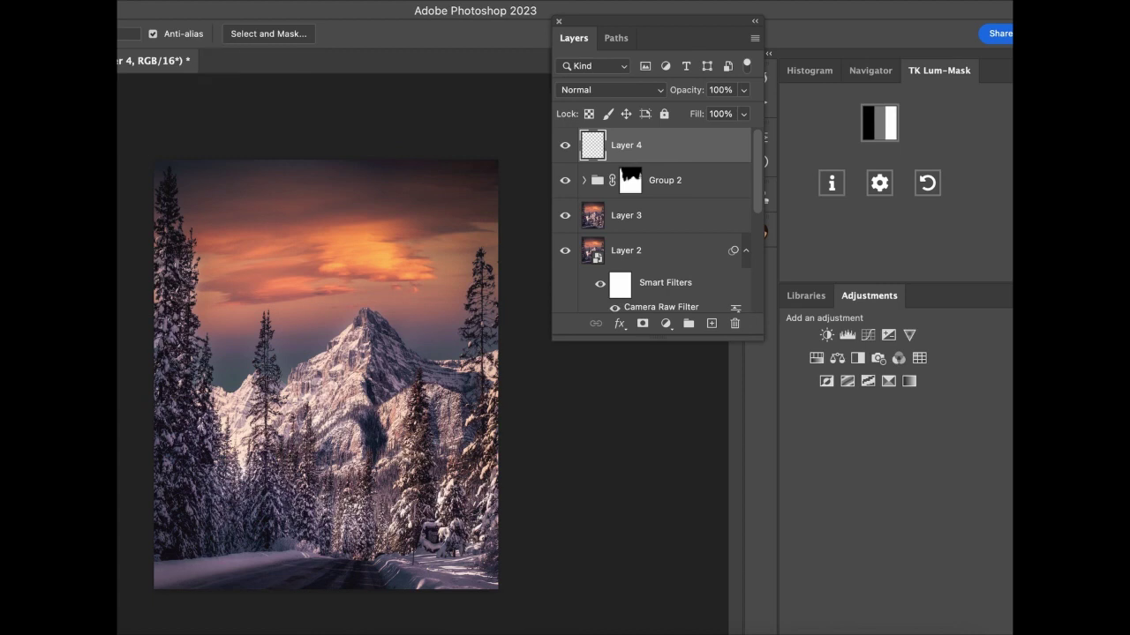
- Select the Signature-Main brush preset and shrink the brush size two steps
key(b)
click(160, 34)
scroll(295, 397, down, 5)
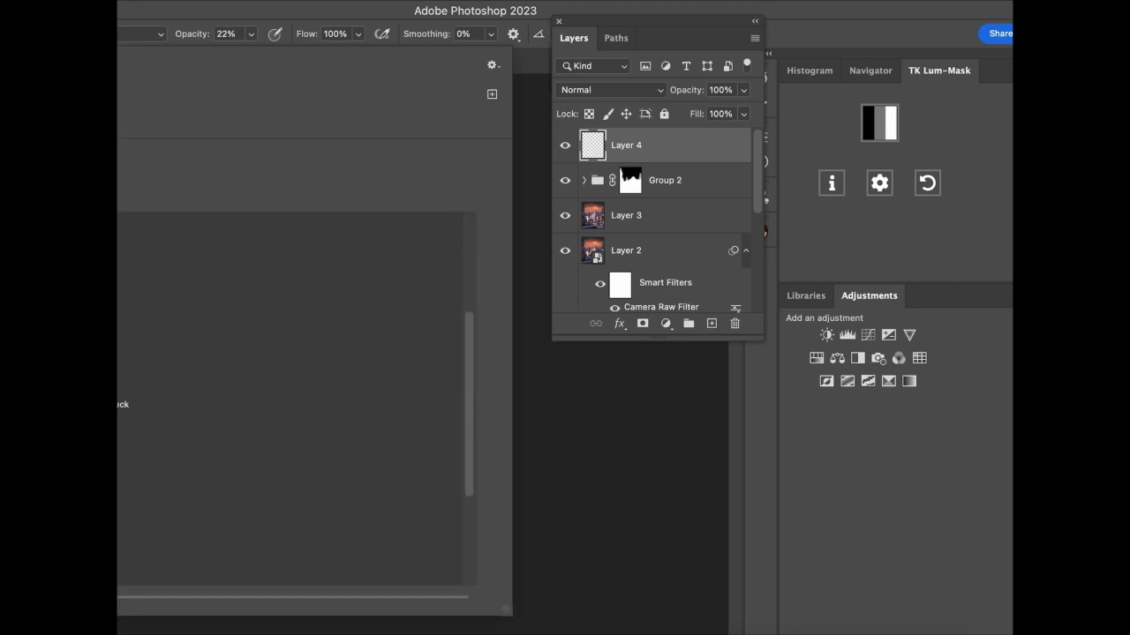
scroll(295, 397, down, 5)
scroll(295, 397, up, 2)
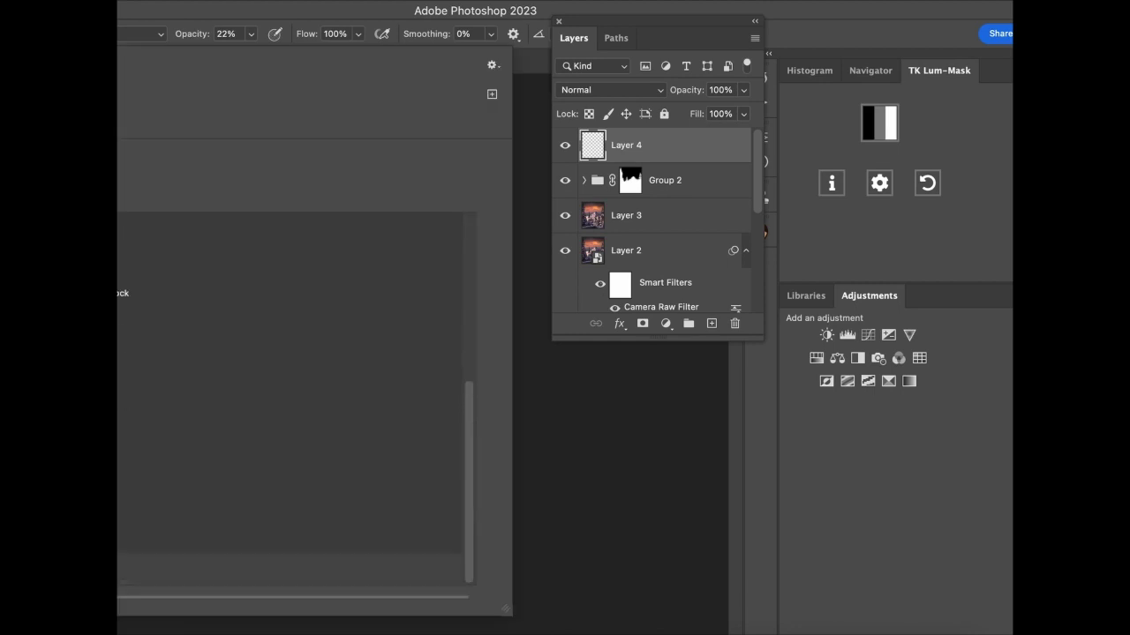
scroll(124, 362, up, 4)
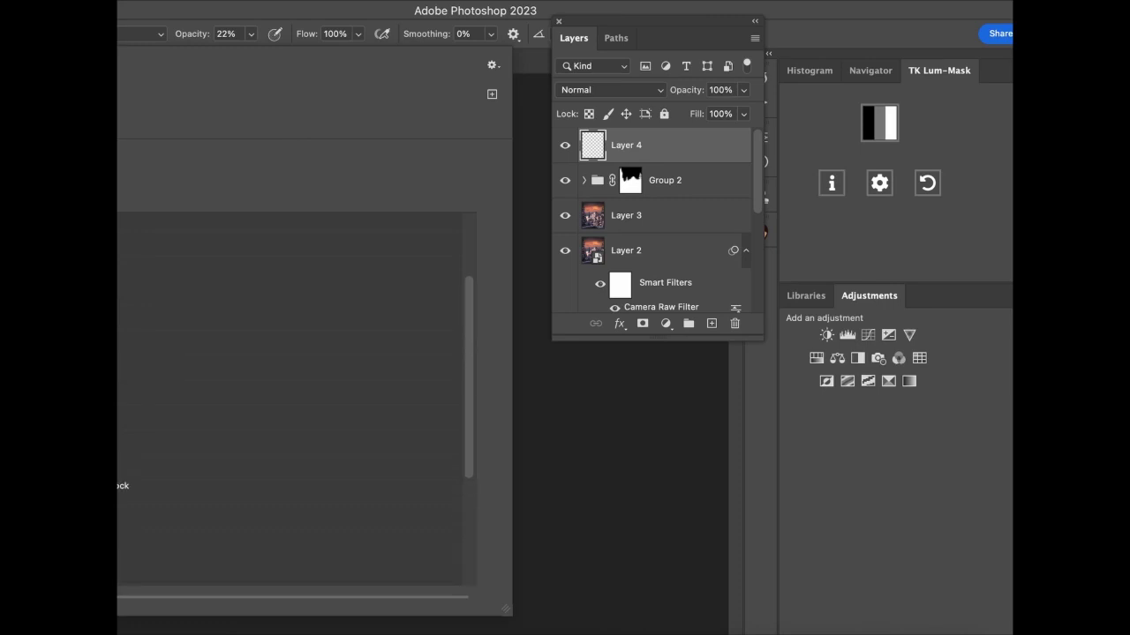
scroll(308, 327, up, 3)
click(261, 291)
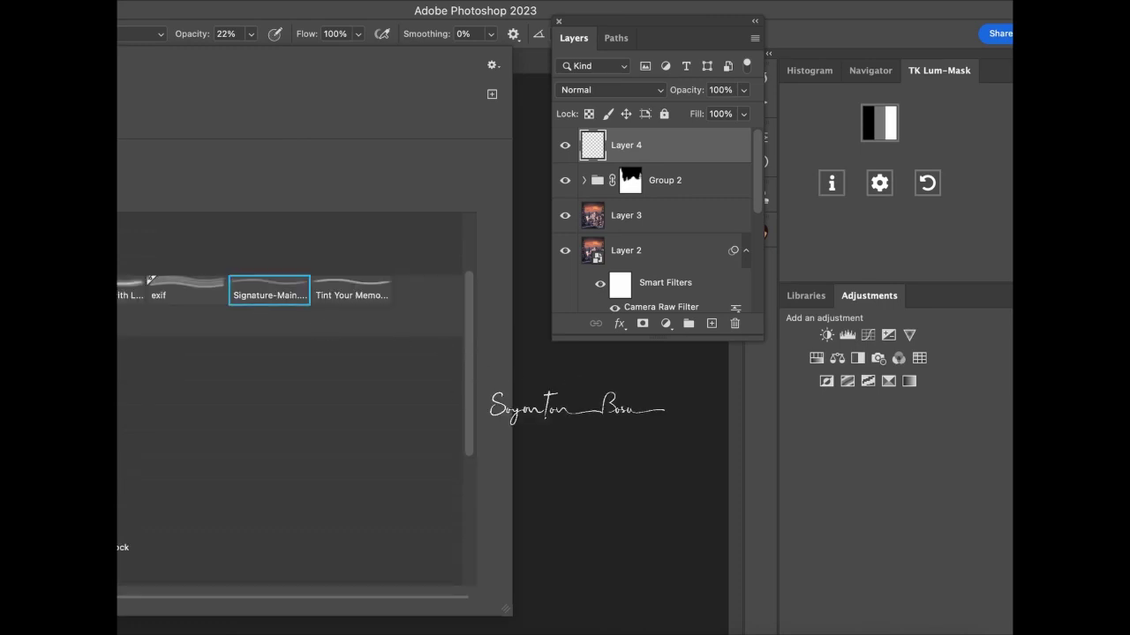
key(Return)
key(bracketleft)
key(bracketleft)
key(bracketleft)
key(bracketleft)
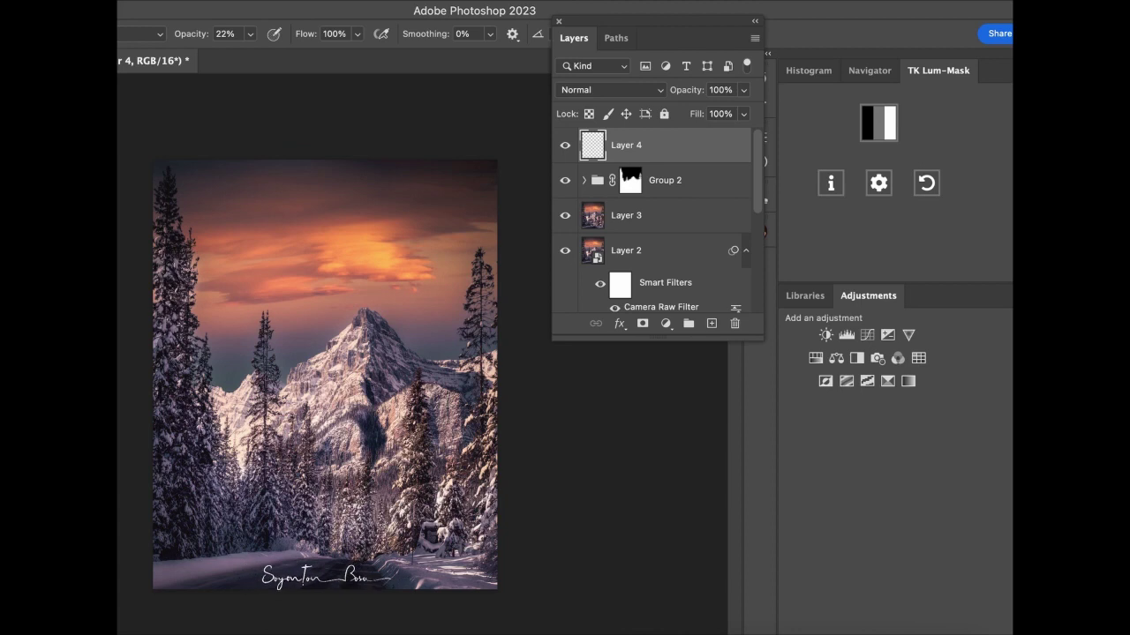
key(bracketleft)
key(bracketleft)
key(bracketleft)
- At 100% brush opacity, stamp the signature near the photo's bottom and fade Layer 4 to 37%
drag(251, 34, 480, 75)
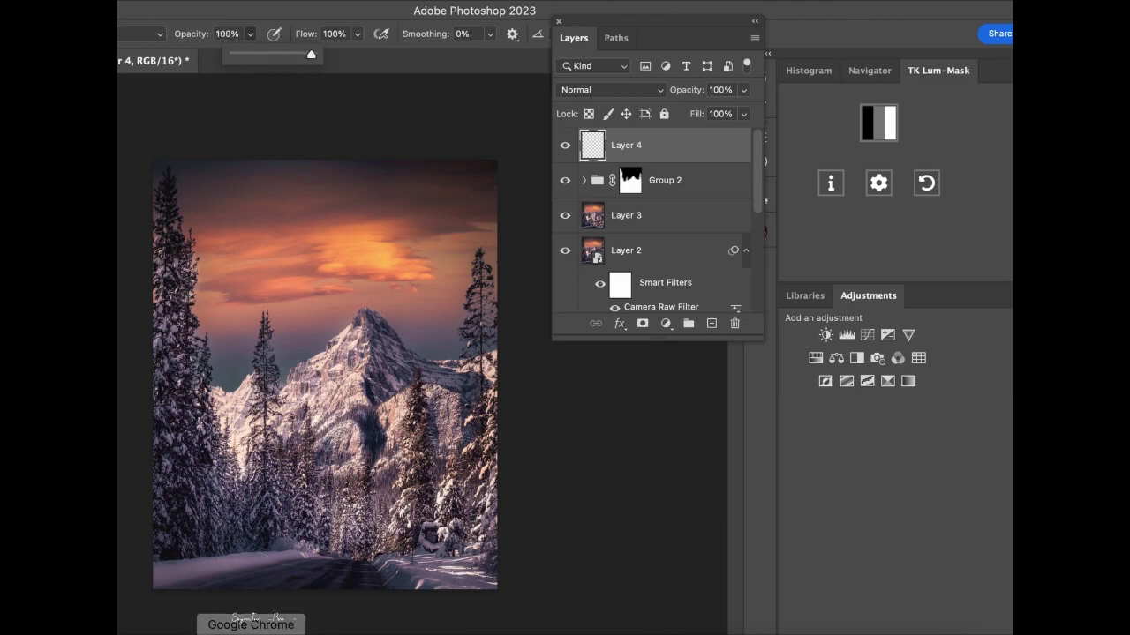
click(304, 583)
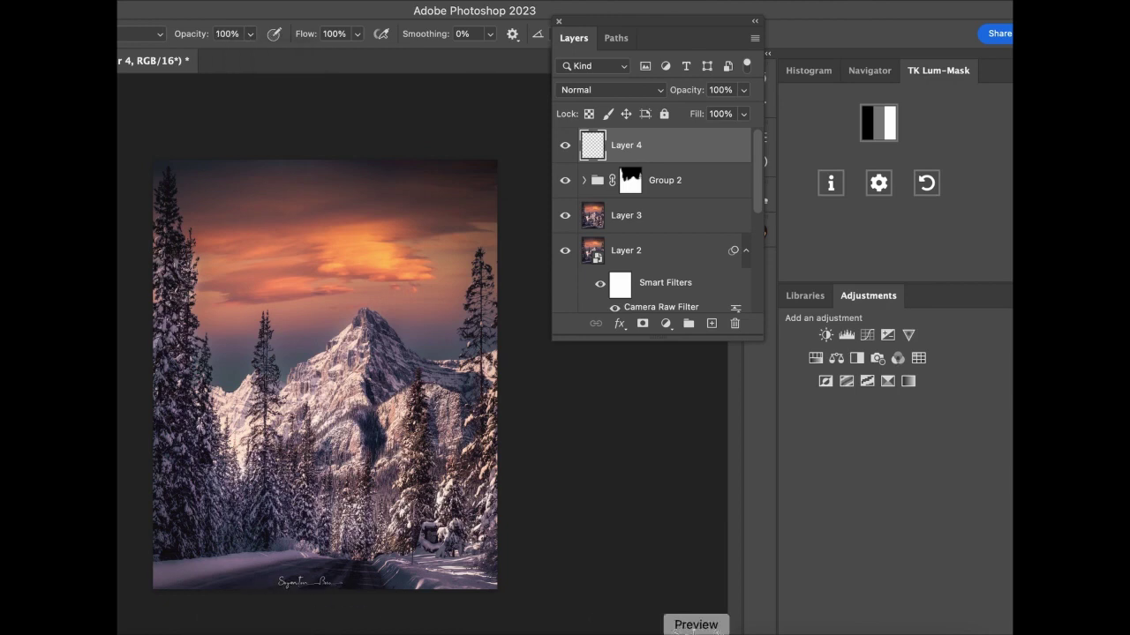
key(ctrl+z)
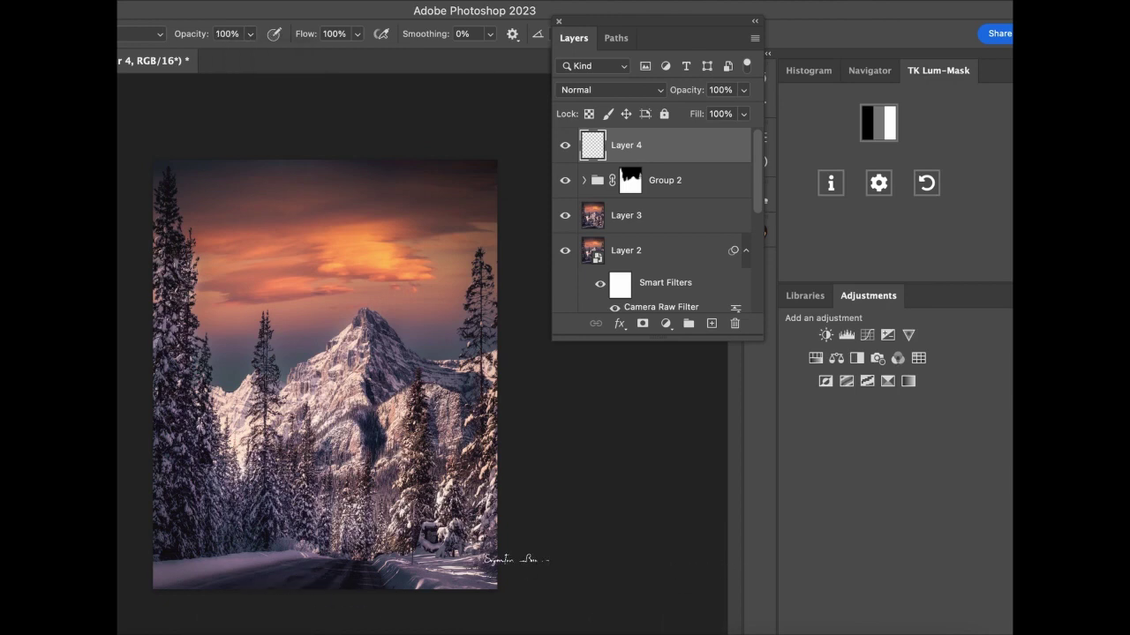
click(353, 583)
click(740, 92)
drag(739, 97, 689, 116)
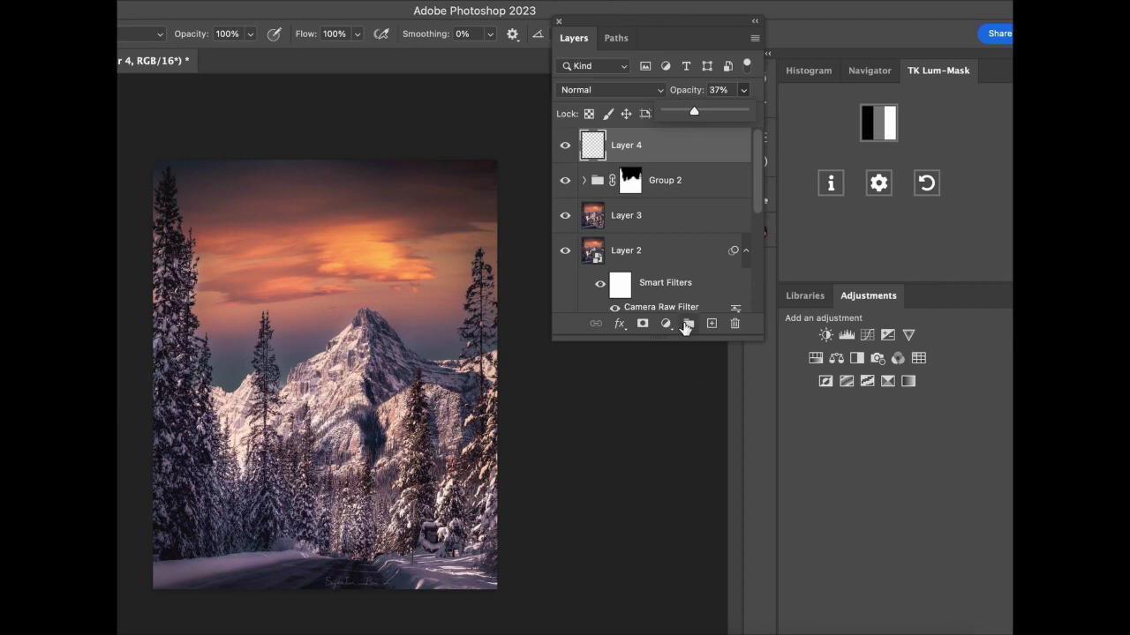
- Show rulers and place a vertical guide at the photo's horizontal centre
key(ctrl+r)
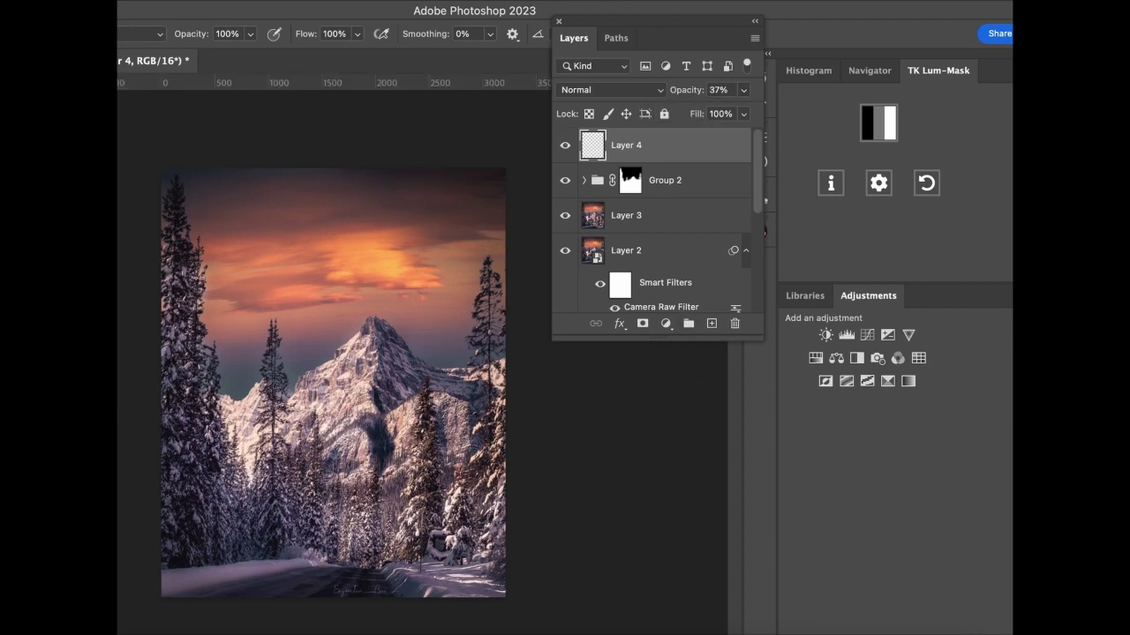
mouse_move(362, 82)
mouse_down()
mouse_move(353, 150)
mouse_move(373, 154)
mouse_move(353, 153)
mouse_move(360, 203)
mouse_up()
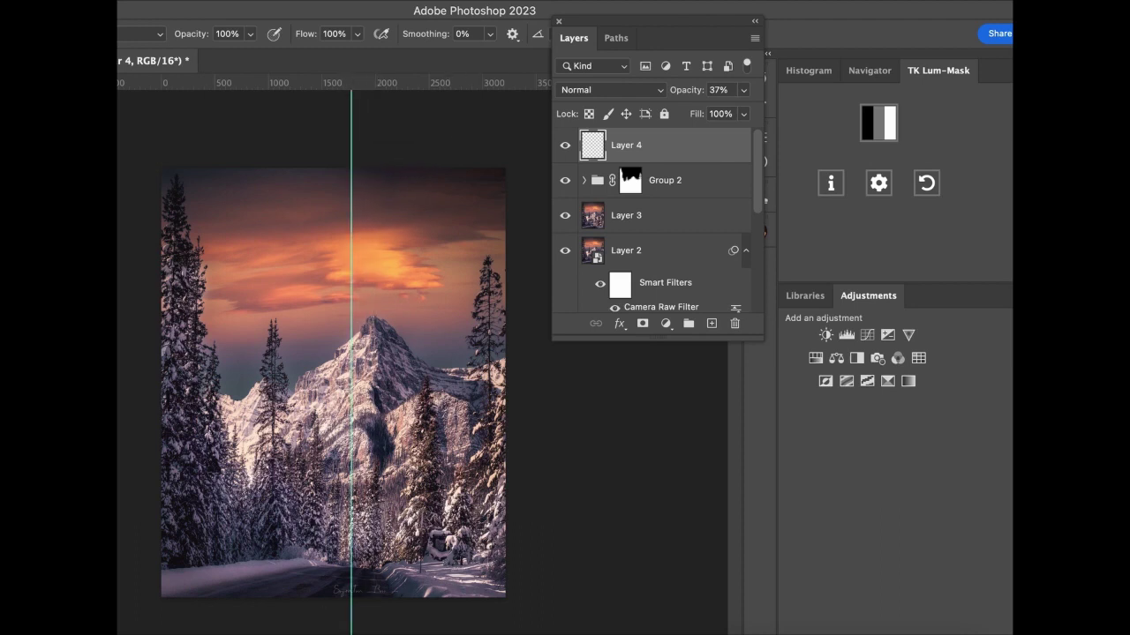
key(v)
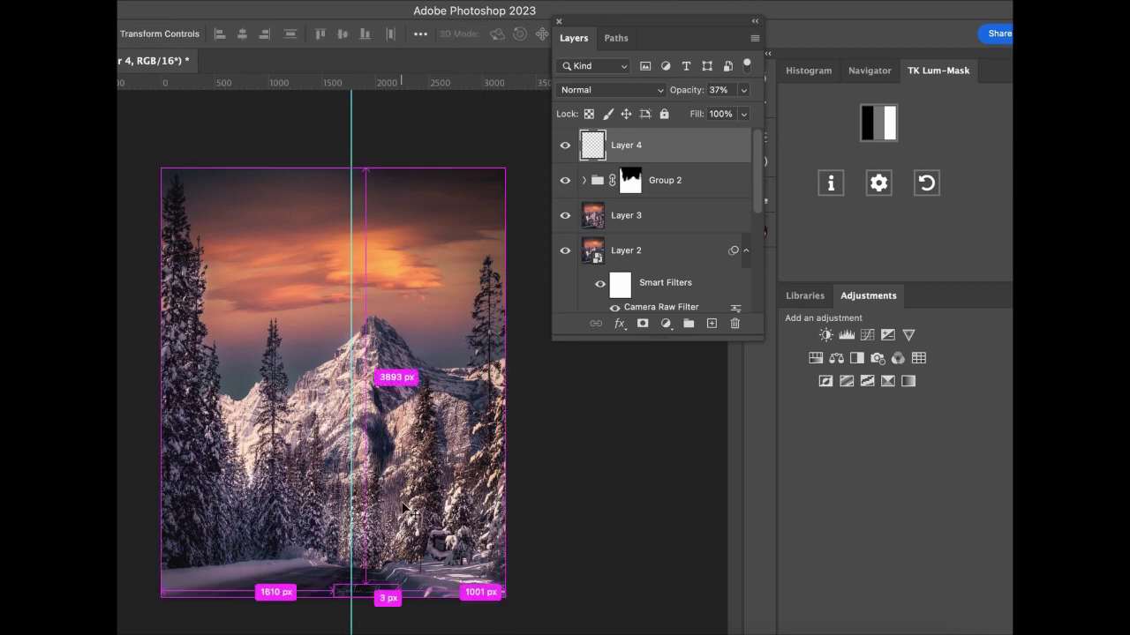
drag(351, 516, 332, 514)
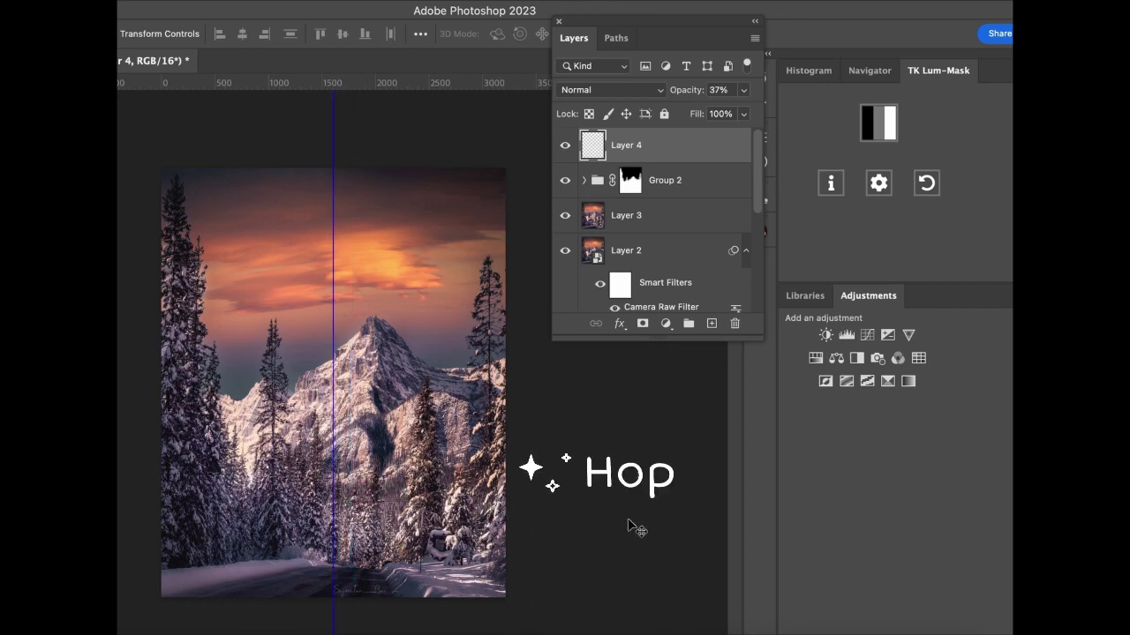
- Transform the signature onto the centre guide, commit the move, and bring up File's export options
key(ctrl+t)
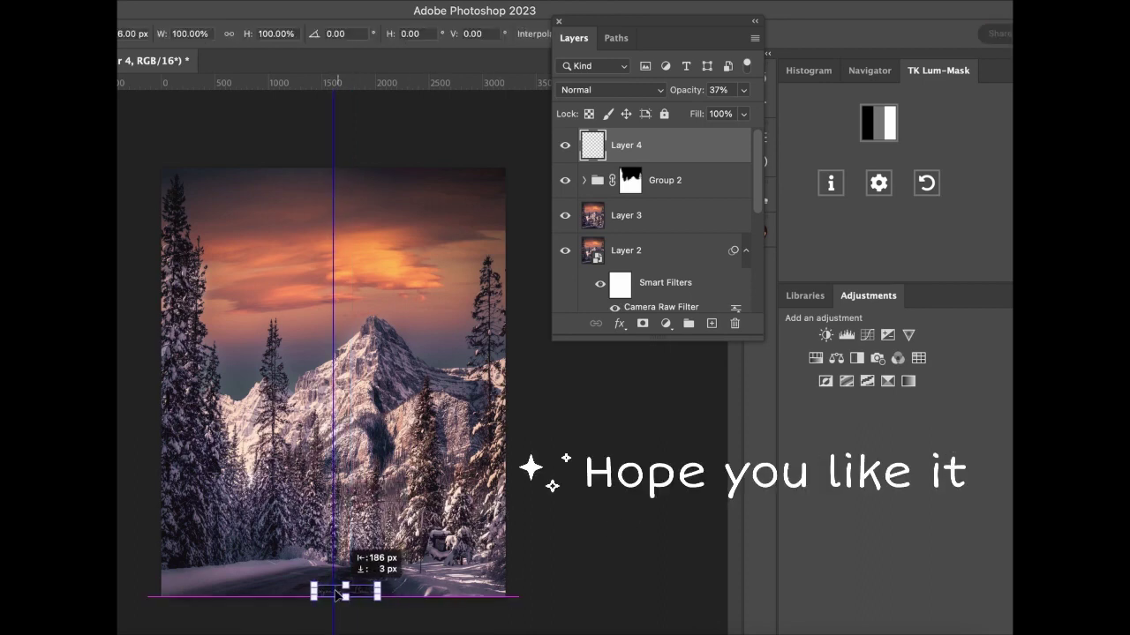
drag(360, 597, 327, 597)
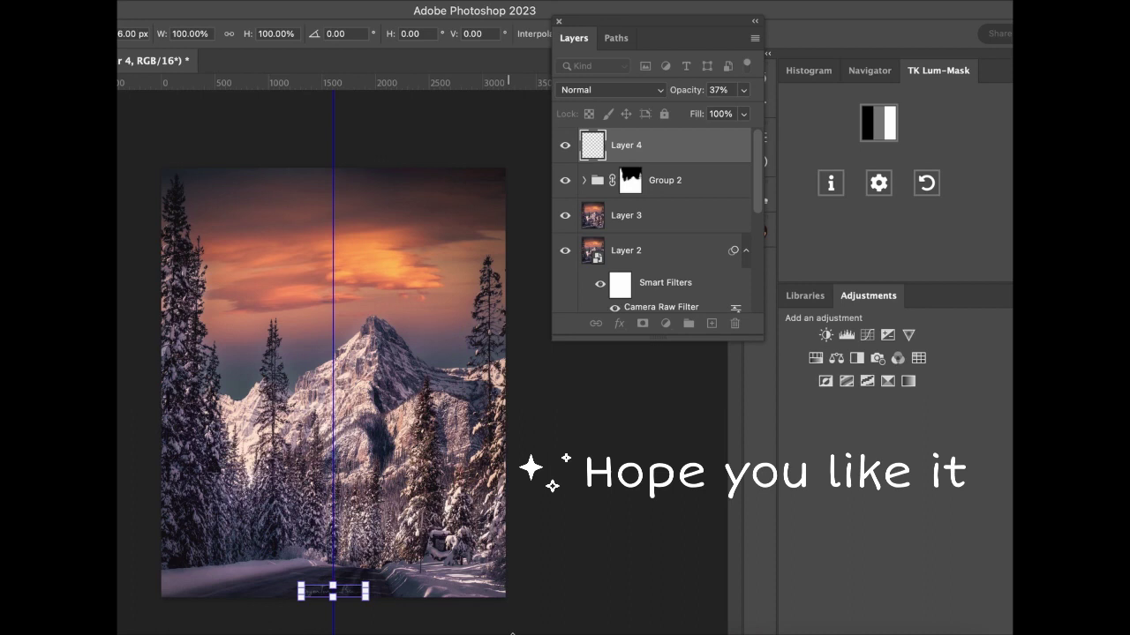
key(Right)
key(Right)
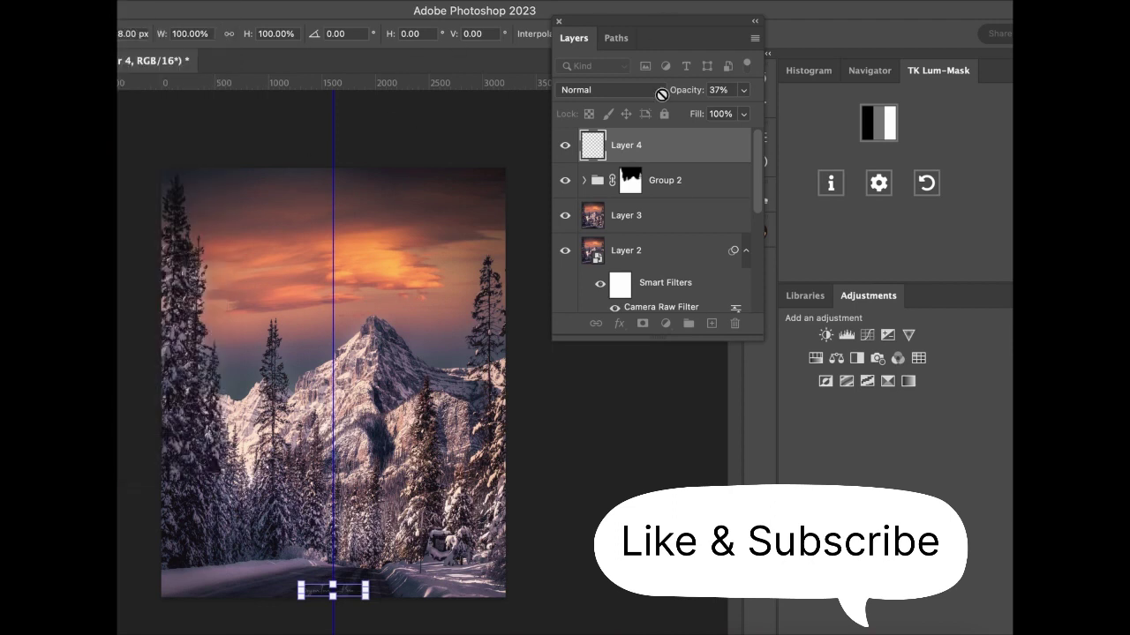
drag(652, 22, 659, 121)
click(733, 34)
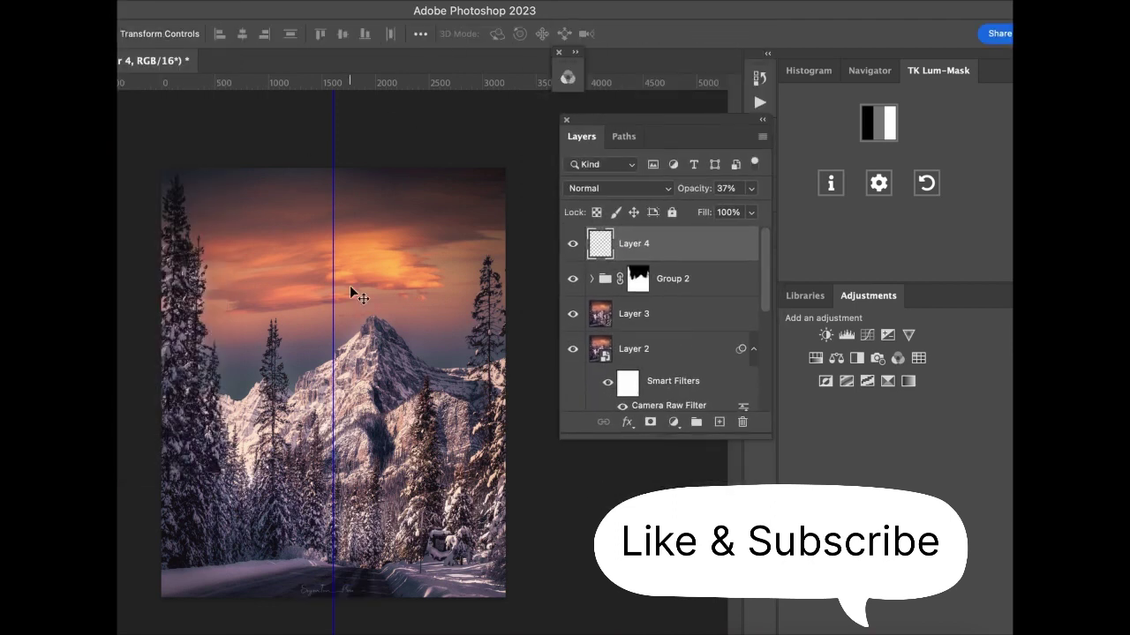
click(124, 1)
mouse_move(170, 293)
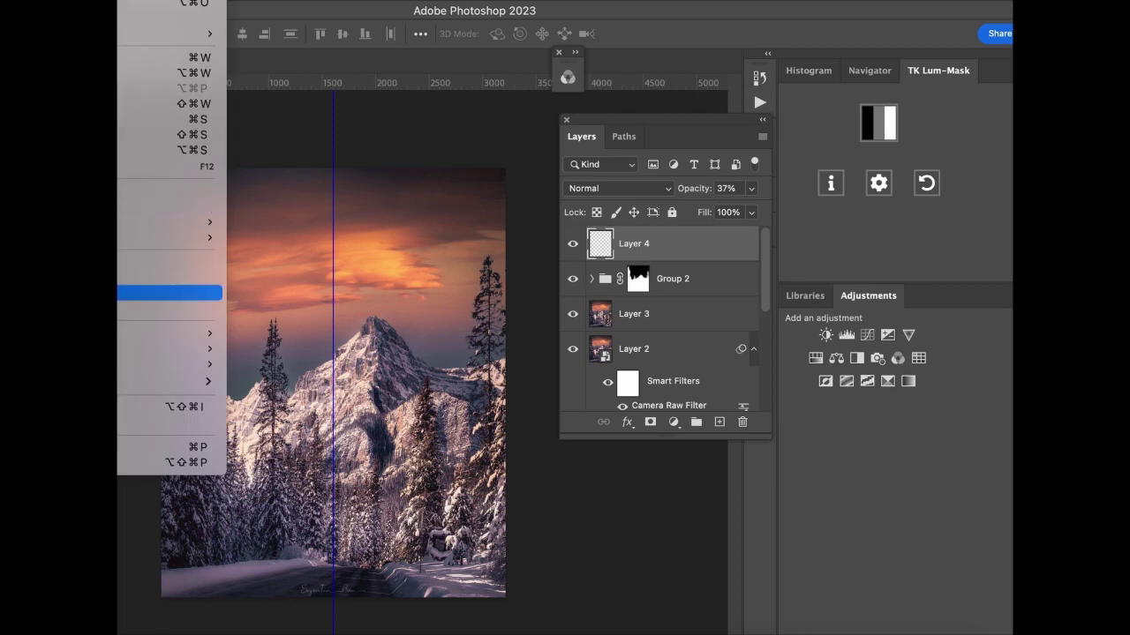